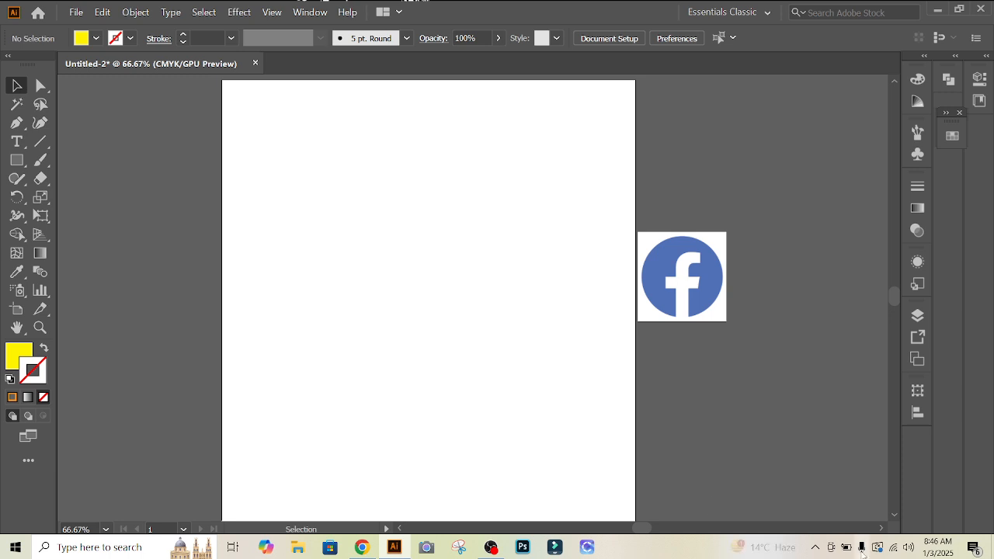
# - Move the Facebook logo image from beside the artboard onto it, near the upper centre
pyautogui.click(908, 545)
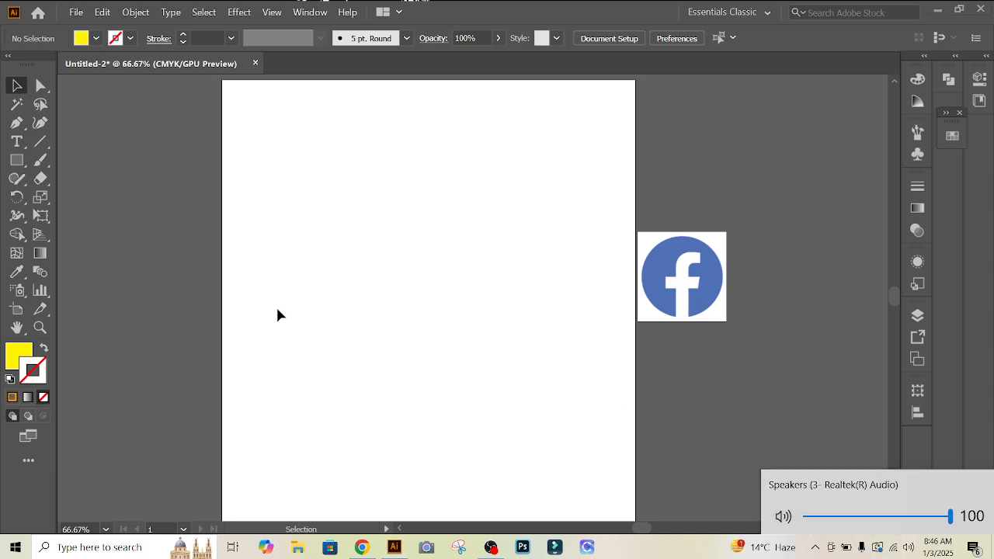
pyautogui.click(233, 284)
pyautogui.moveTo(678, 285); pyautogui.dragTo(328, 258)
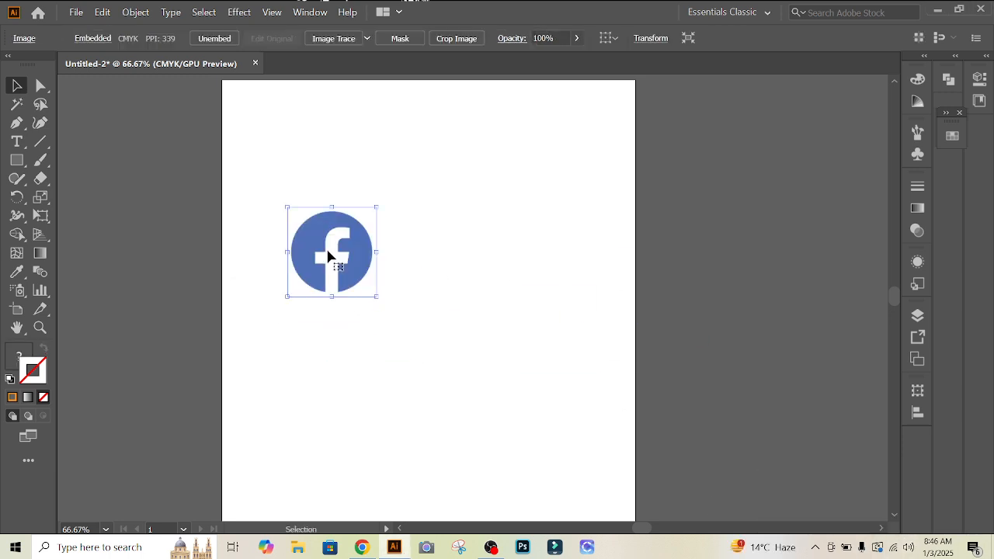
pyautogui.click(531, 210)
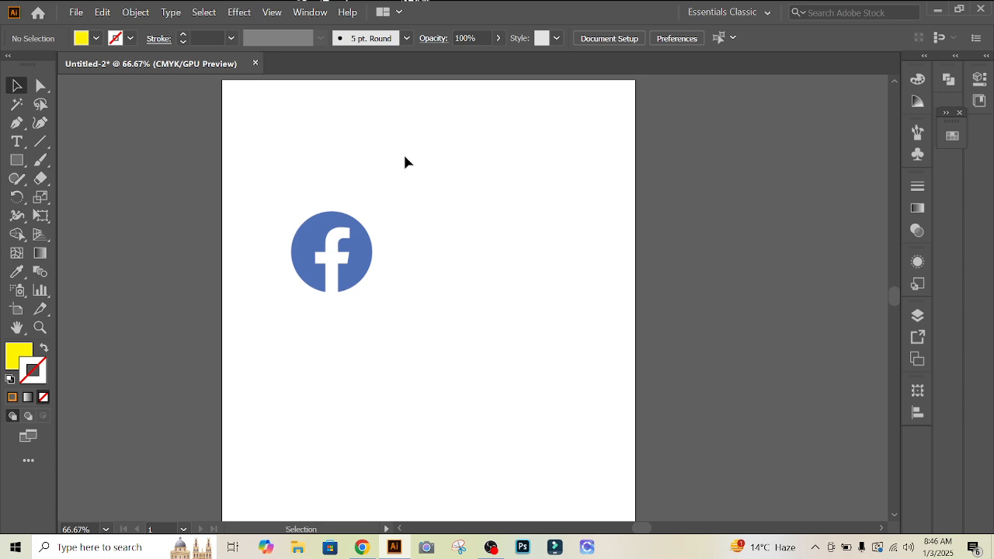
pyautogui.click(17, 105)
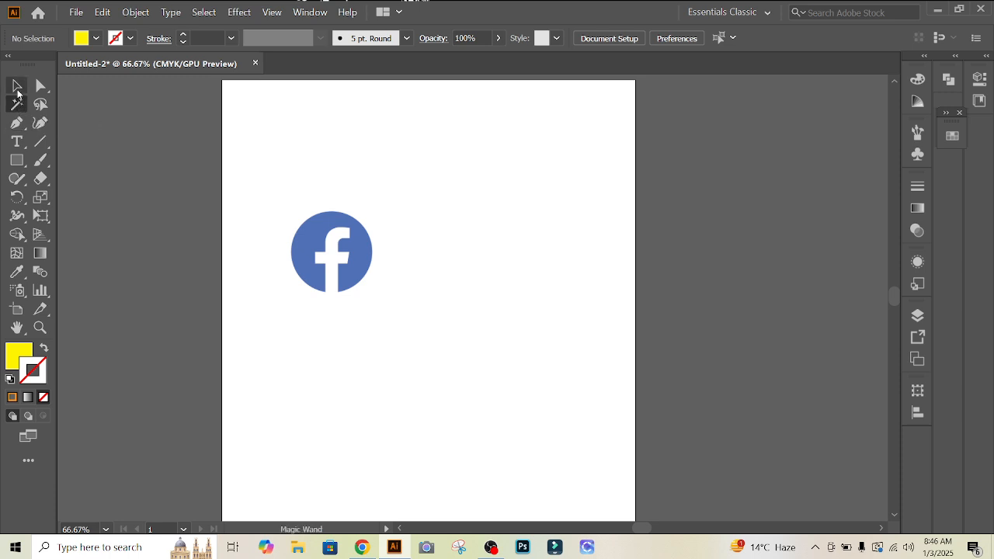
pyautogui.click(17, 85)
pyautogui.click(331, 235)
pyautogui.moveTo(353, 275); pyautogui.dragTo(423, 269)
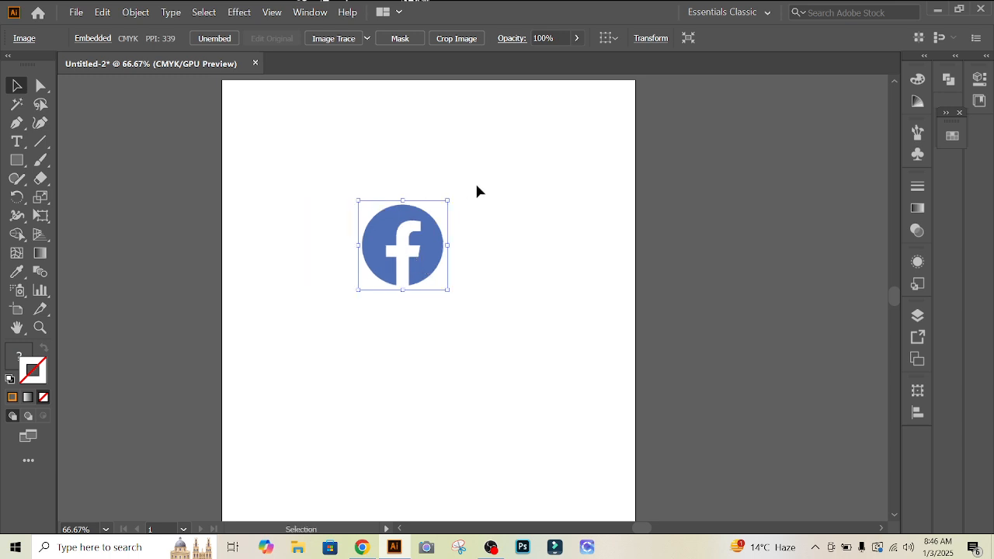
# - Enlarge the Facebook logo image proportionally about its centre to about 289 × 292 pt
pyautogui.click(39, 86)
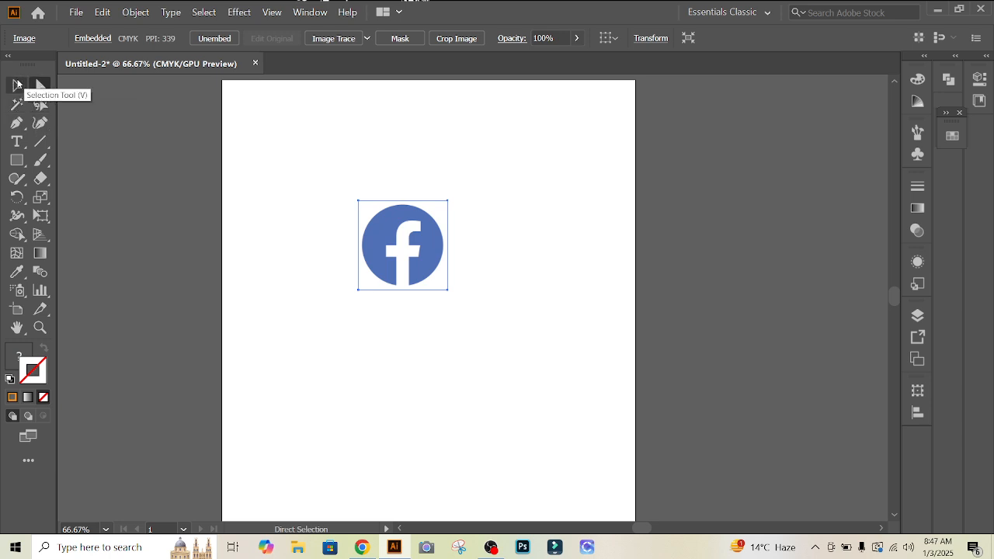
pyautogui.click(249, 179)
pyautogui.click(421, 244)
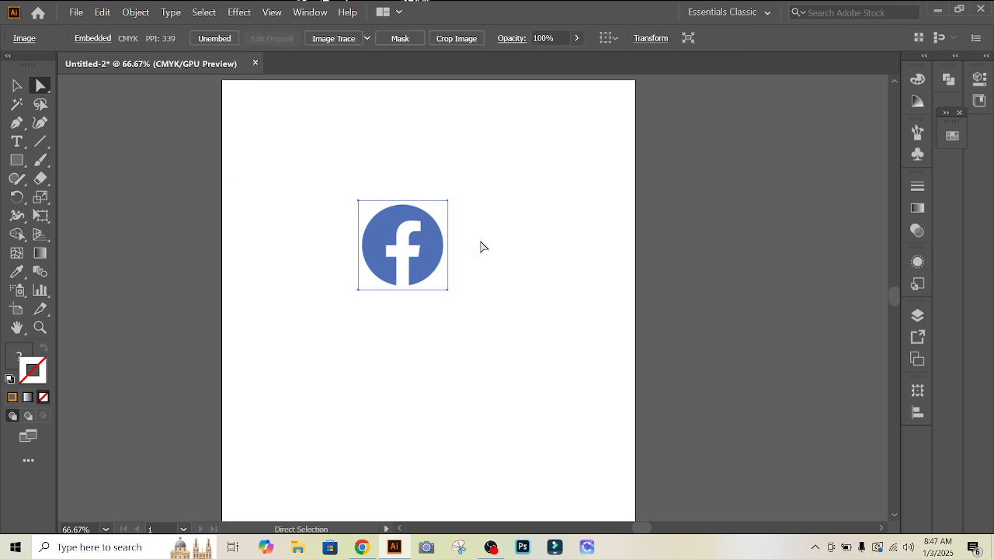
pyautogui.click(17, 86)
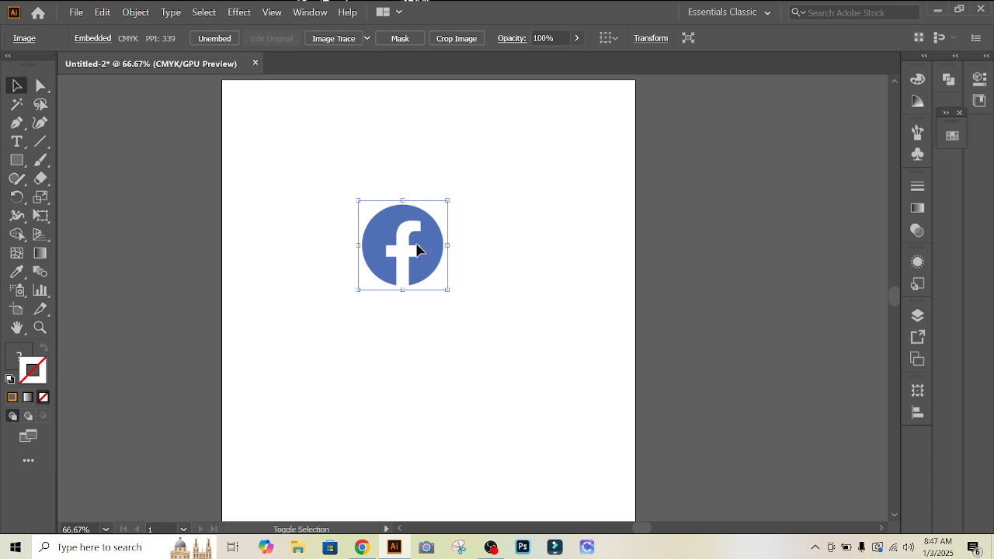
pyautogui.moveTo(448, 201); pyautogui.dragTo(517, 146)
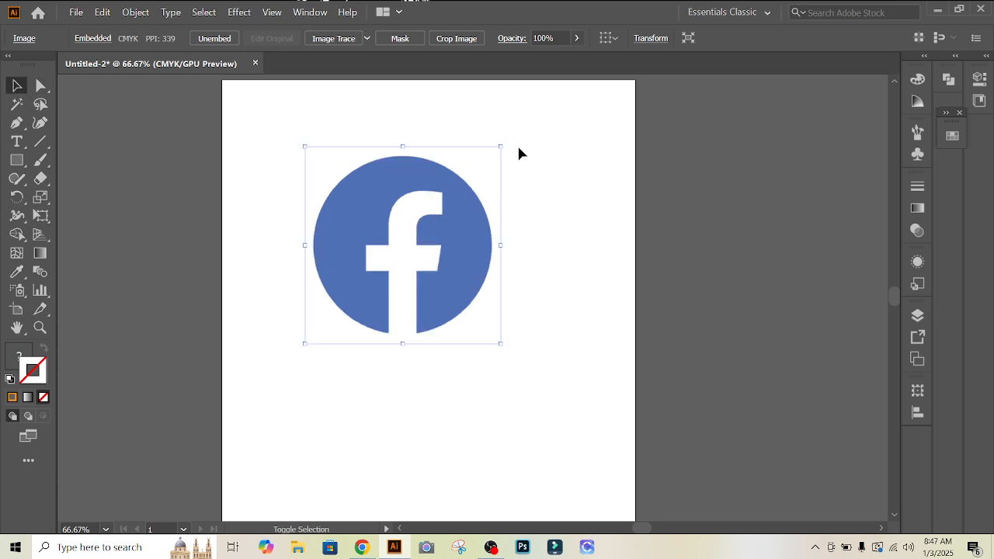
# - Move the enlarged logo image off the artboard onto the empty canvas to its left
pyautogui.click(531, 194)
pyautogui.scroll(-1, 531, 194)
pyautogui.moveTo(488, 232); pyautogui.dragTo(255, 240)
pyautogui.click(403, 254)
pyautogui.hscroll(-2, 386, 262)
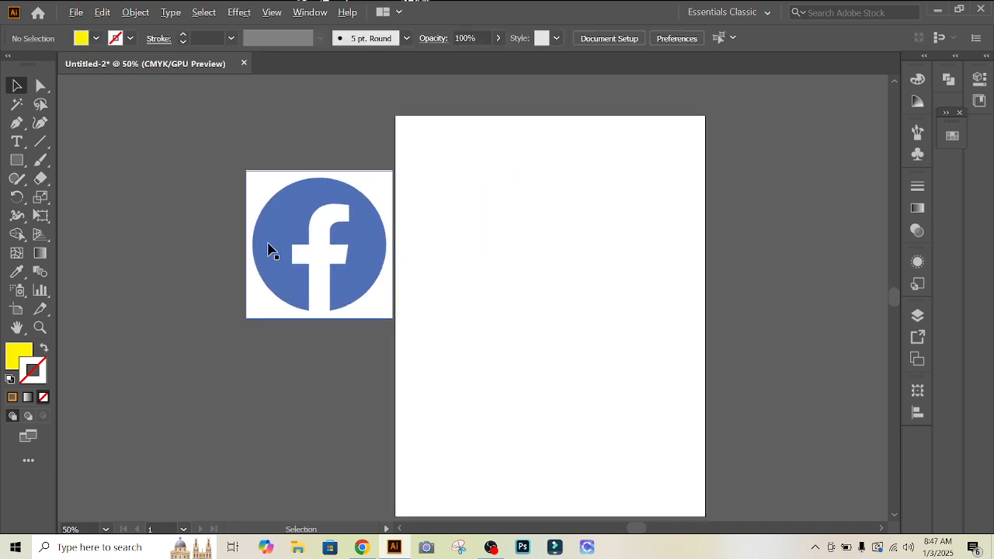
pyautogui.scroll(1, 271, 249)
pyautogui.moveTo(372, 236); pyautogui.dragTo(300, 240)
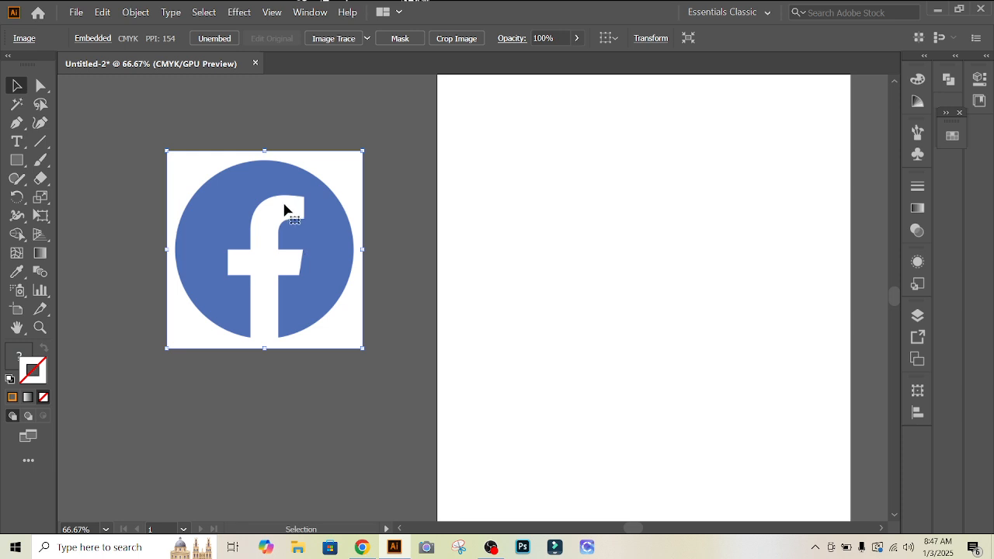
pyautogui.moveTo(255, 223); pyautogui.dragTo(337, 223)
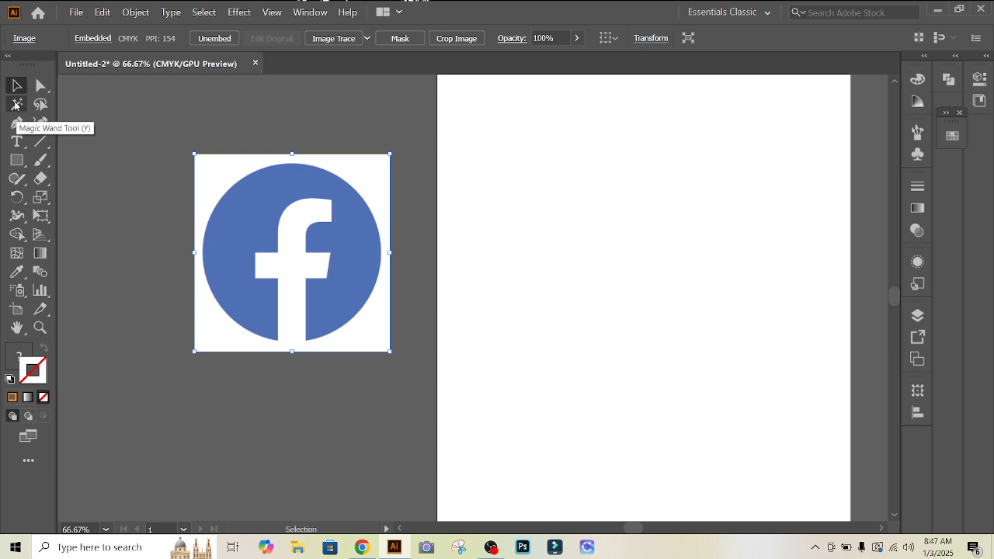
# - Try tracing the logo image with the default Image Trace preset, and undo the trace
pyautogui.click(214, 128)
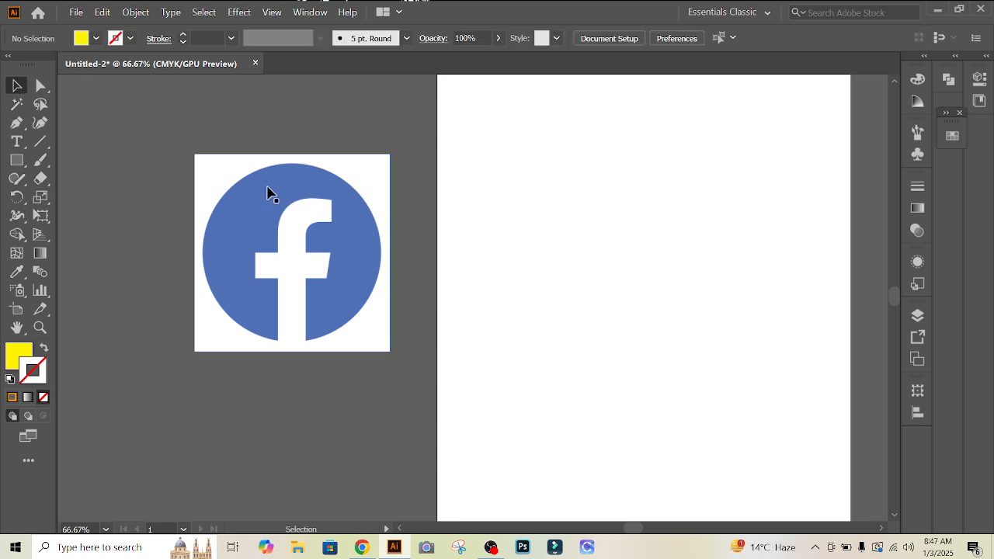
pyautogui.click(268, 190)
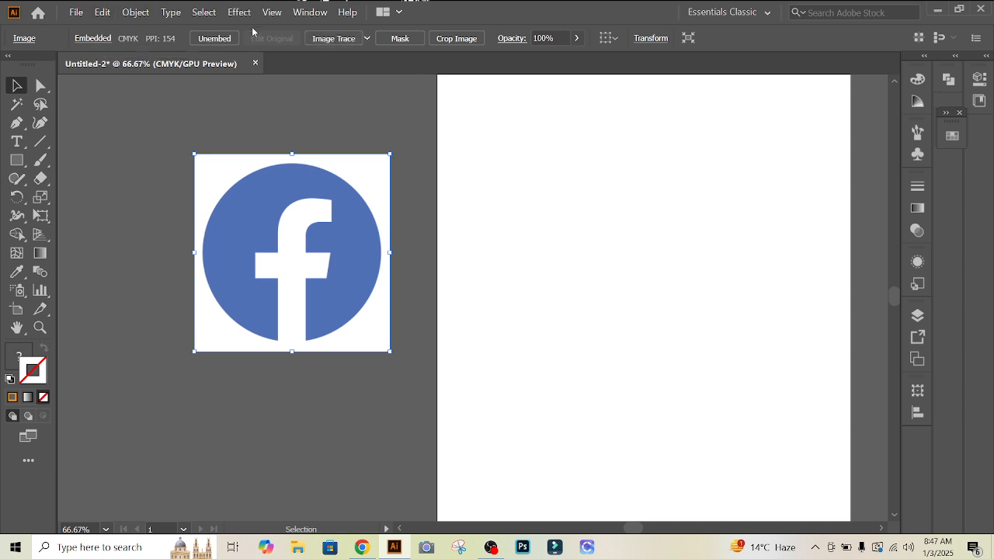
pyautogui.click(367, 38)
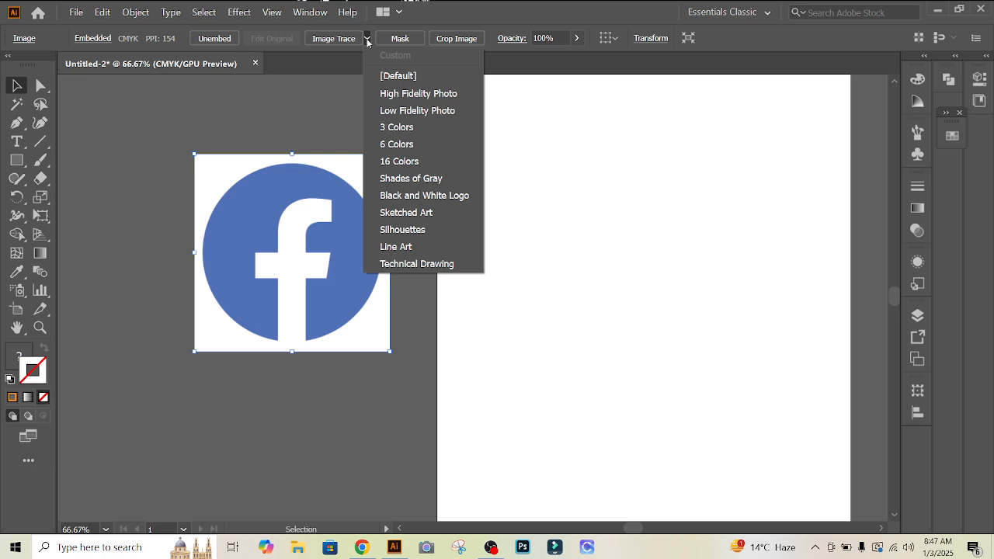
pyautogui.click(368, 42)
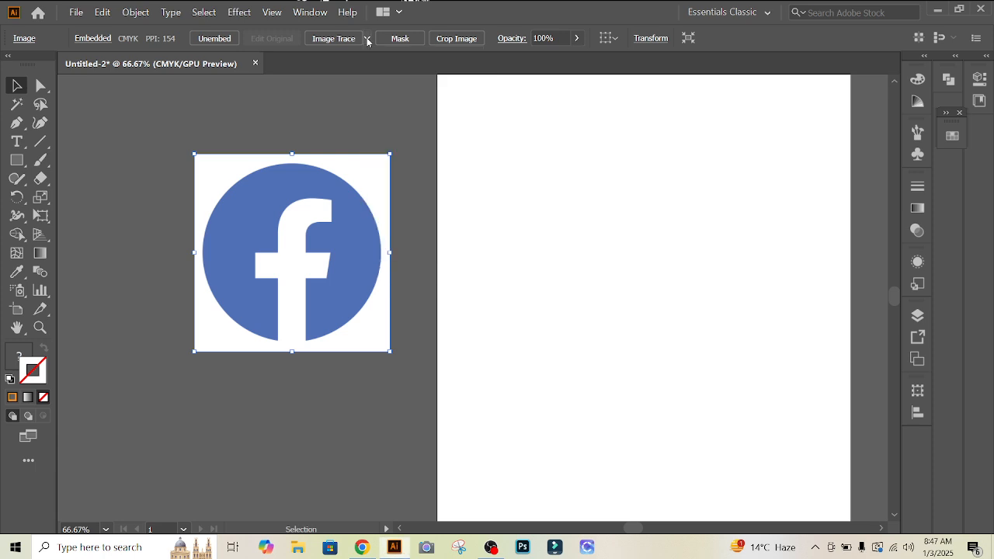
pyautogui.click(334, 102)
pyautogui.click(223, 177)
pyautogui.click(349, 40)
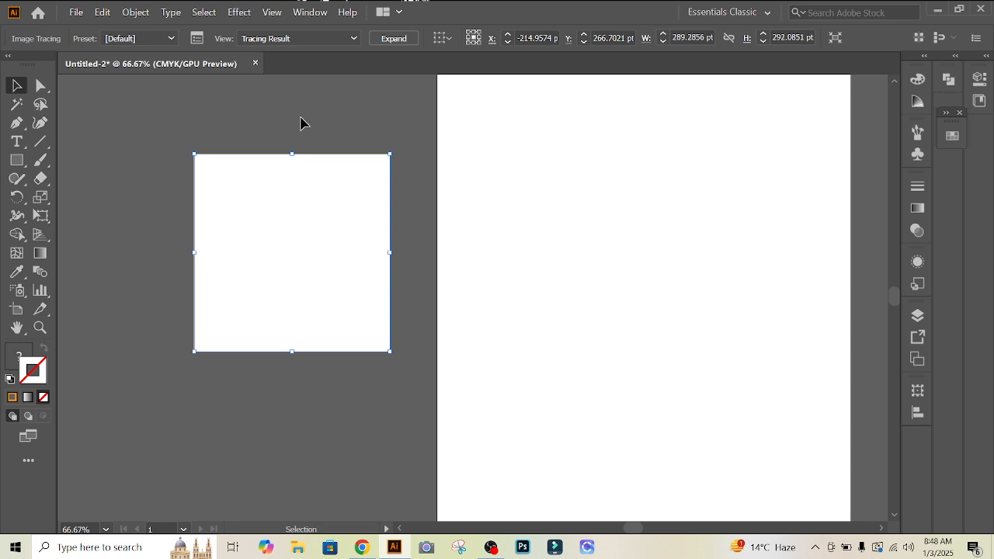
pyautogui.press('a')
pyautogui.hotkey('ctrl', 'z')
pyautogui.click(300, 118)
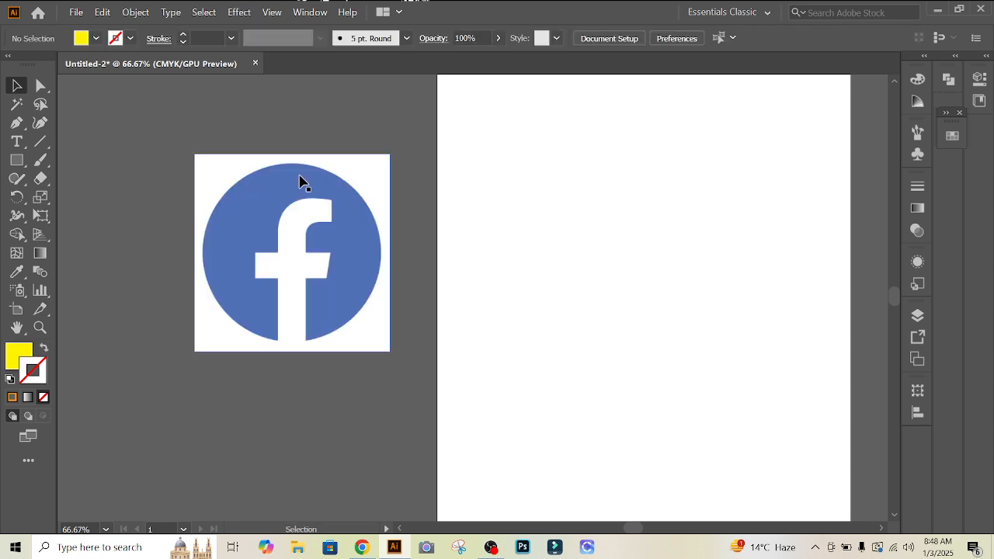
# - Trace the logo image with the 3 Colors Image Trace preset
pyautogui.click(300, 176)
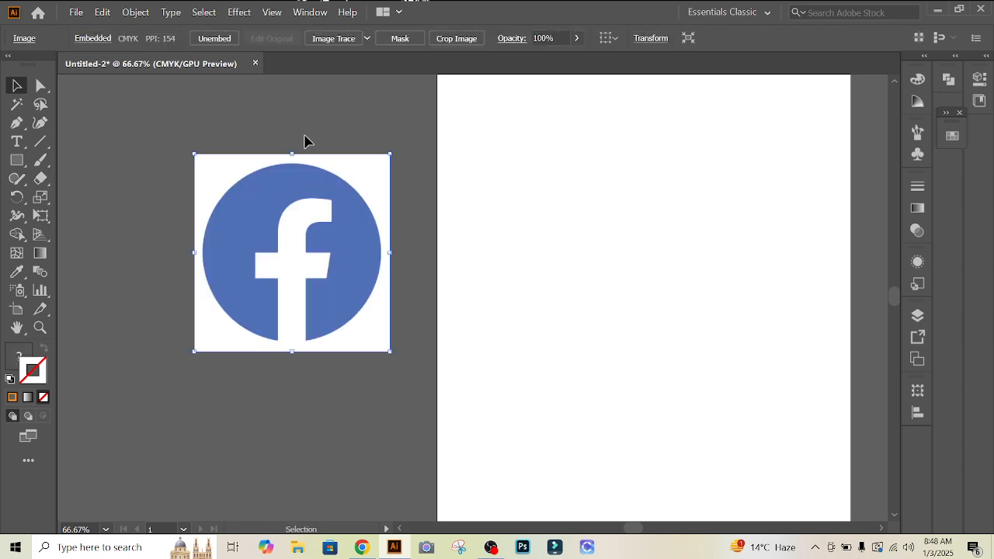
pyautogui.click(368, 39)
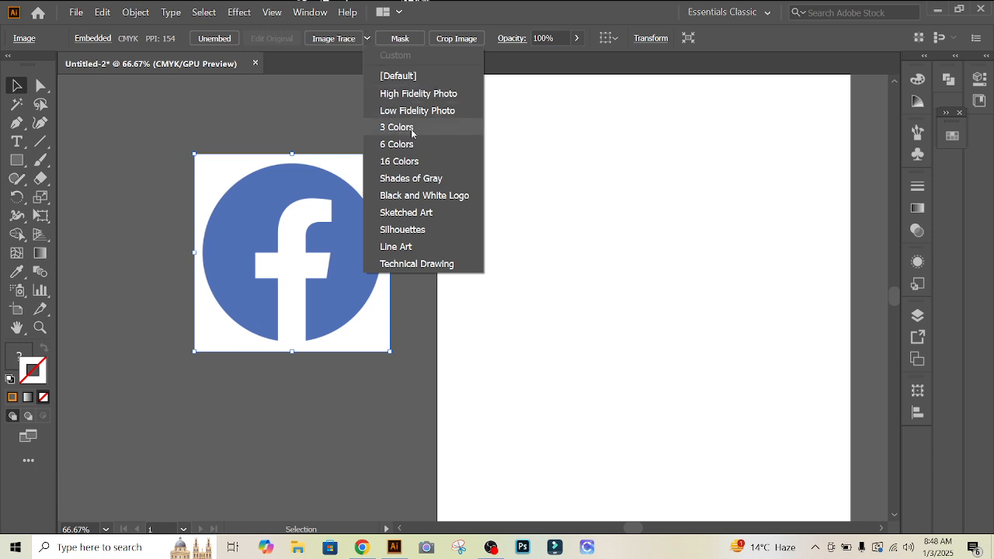
pyautogui.press('Escape')
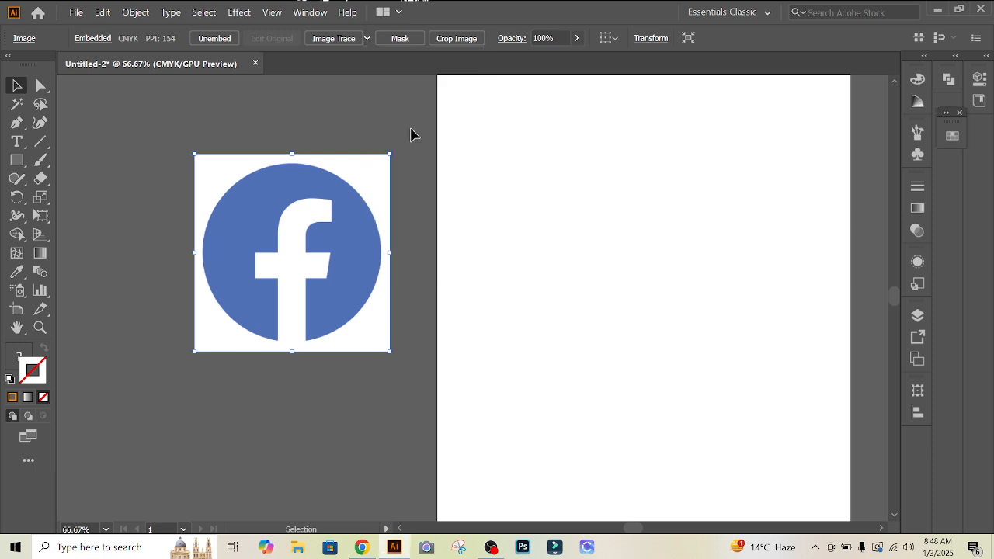
pyautogui.click(333, 38)
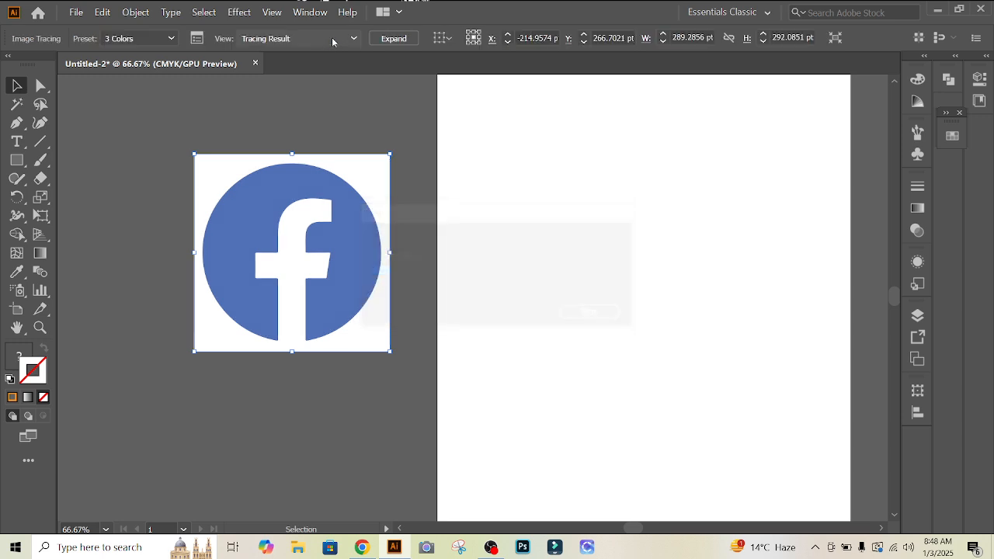
# - Reposition the traced logo beside the artboard at about X -223 pt, Y 247 pt
pyautogui.moveTo(249, 203); pyautogui.dragTo(302, 197)
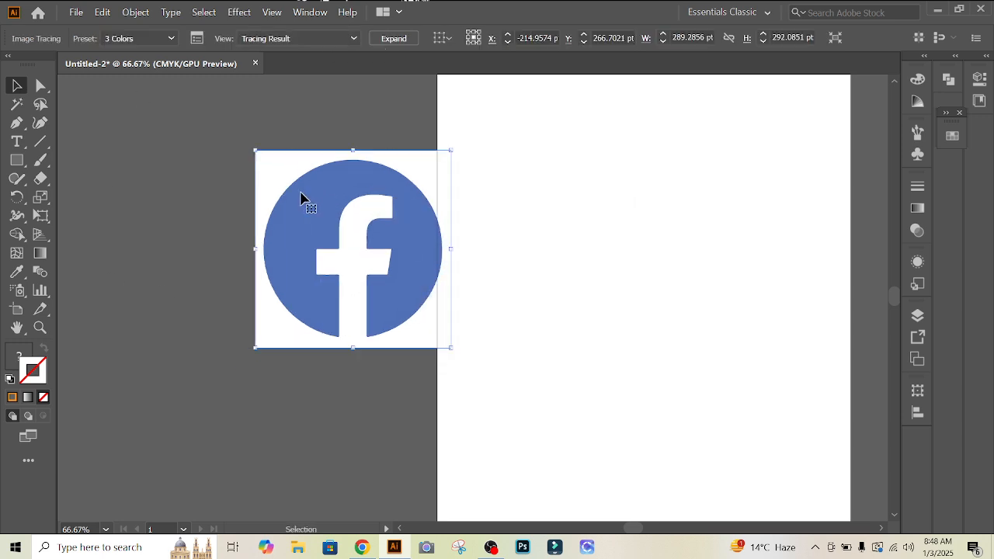
pyautogui.moveTo(357, 216)
pyautogui.mouseDown()
pyautogui.moveTo(329, 222)
pyautogui.moveTo(293, 210)
pyautogui.moveTo(345, 214)
pyautogui.moveTo(319, 211)
pyautogui.mouseUp()
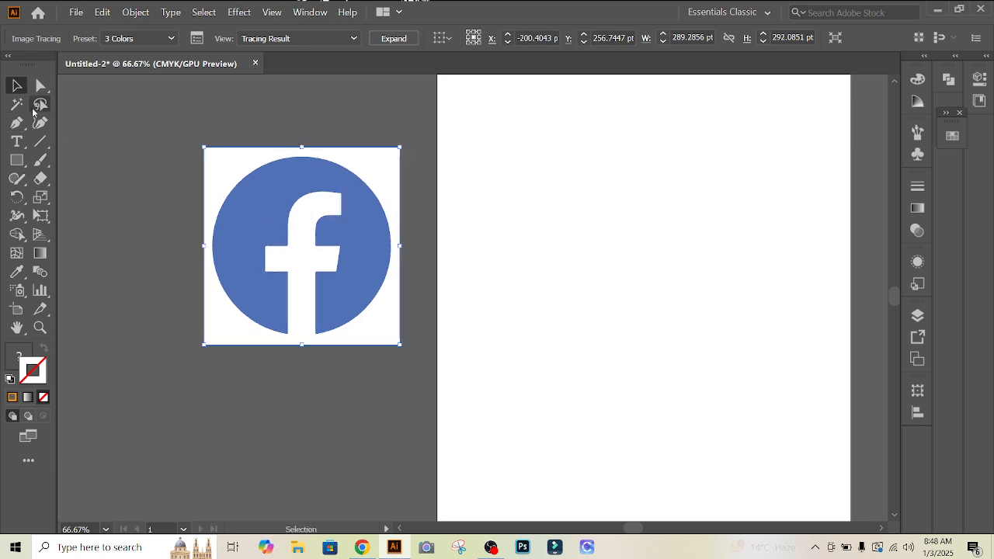
pyautogui.moveTo(243, 185)
pyautogui.mouseDown()
pyautogui.moveTo(251, 190)
pyautogui.moveTo(219, 178)
pyautogui.mouseUp()
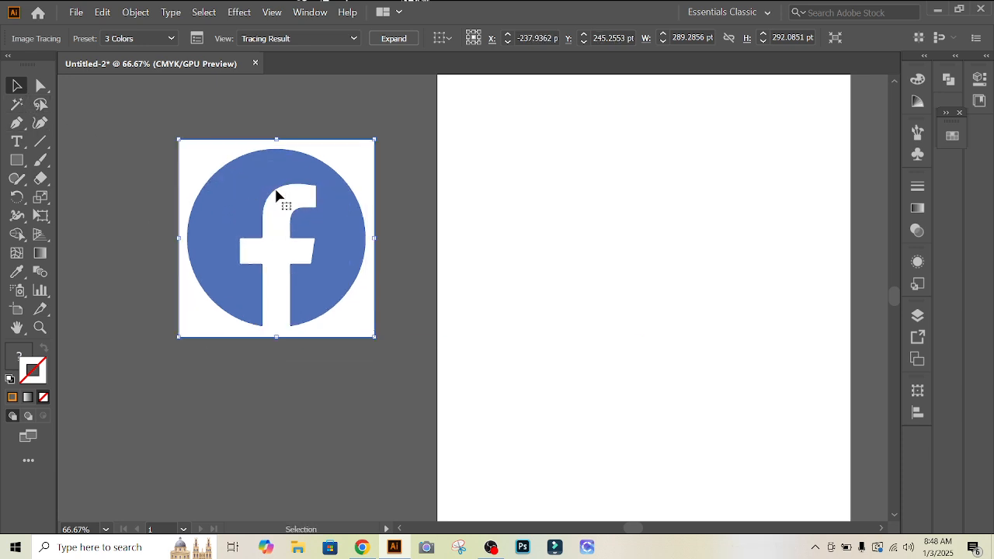
pyautogui.rightClick(275, 185)
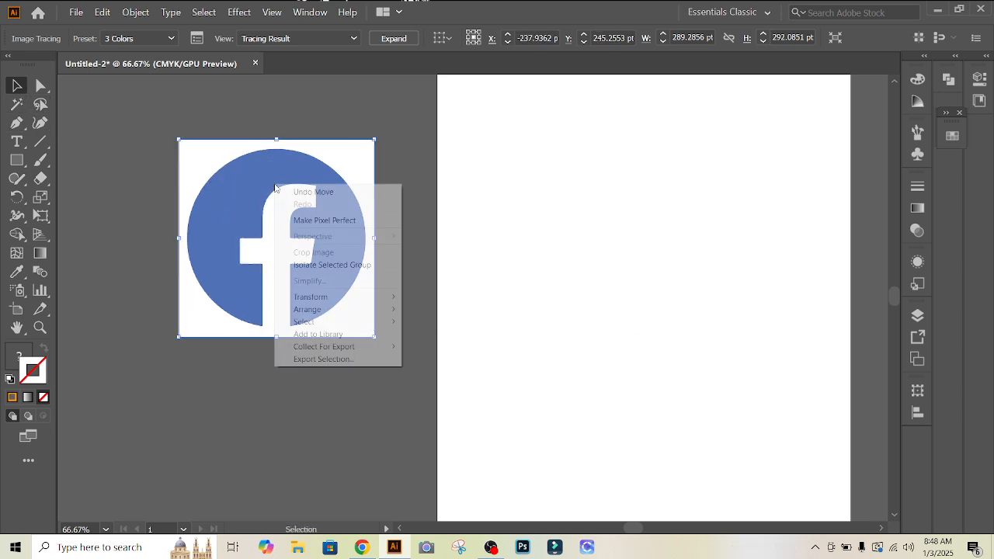
pyautogui.click(250, 120)
pyautogui.moveTo(242, 187)
pyautogui.mouseDown()
pyautogui.moveTo(290, 211)
pyautogui.moveTo(277, 208)
pyautogui.mouseUp()
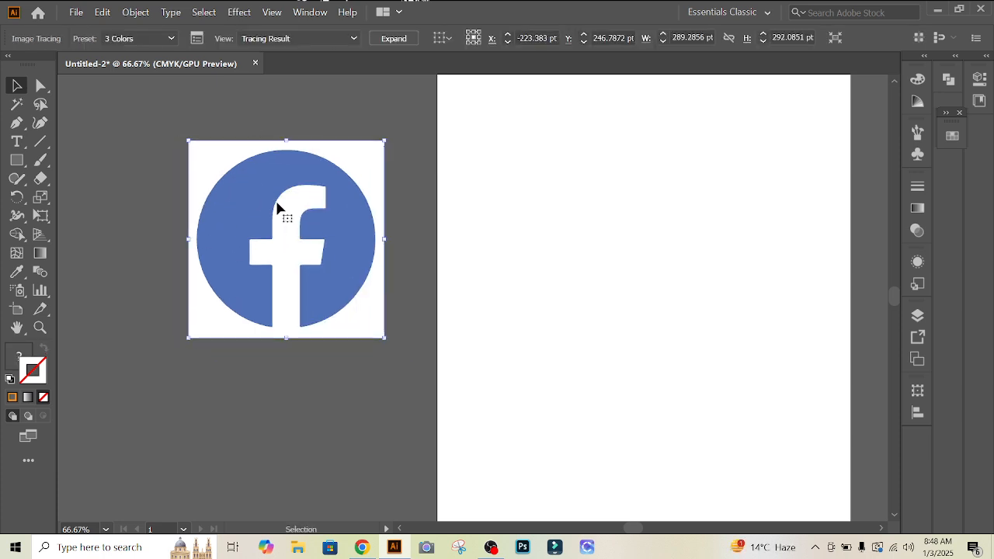
# - Expand the traced logo into editable vector paths
pyautogui.click(17, 104)
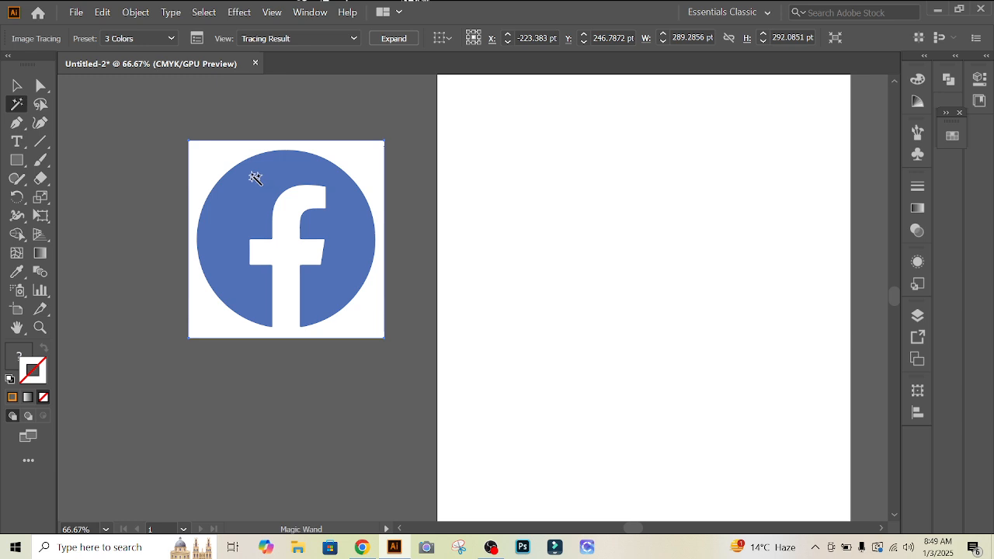
pyautogui.press('v')
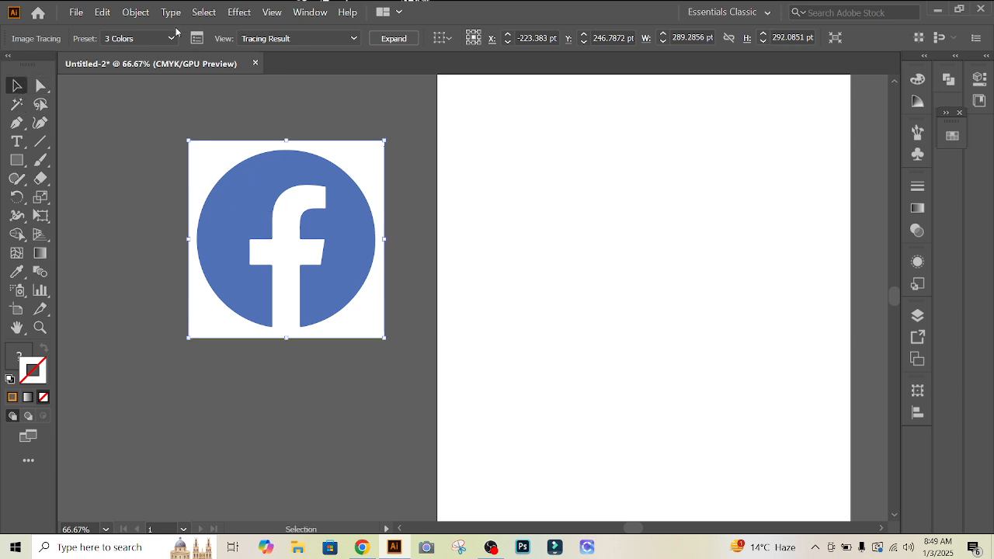
pyautogui.click(230, 122)
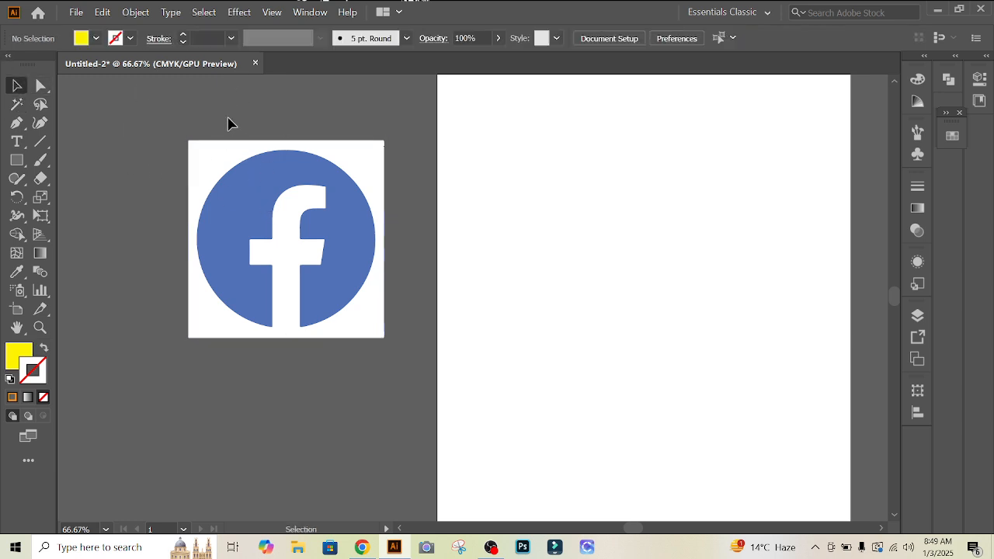
pyautogui.click(247, 216)
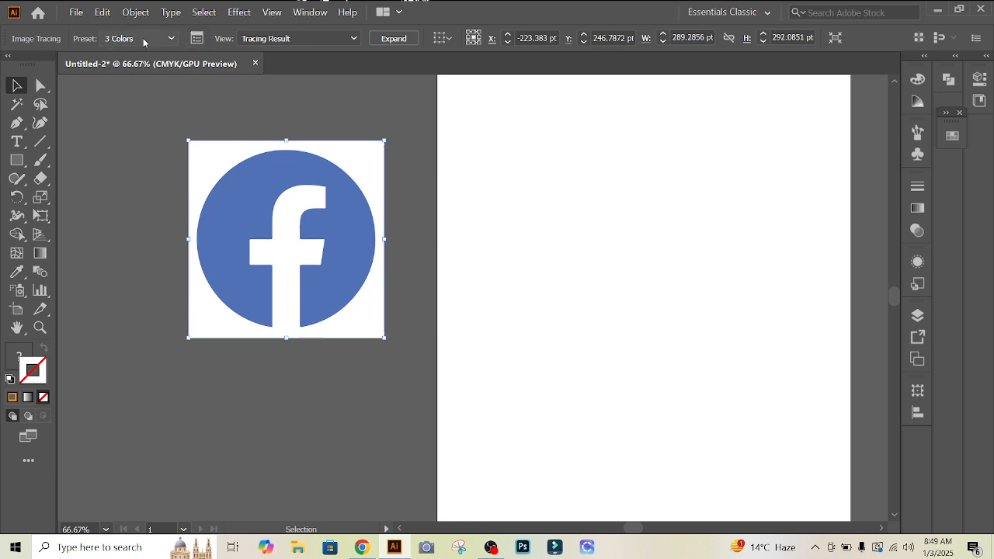
pyautogui.click(135, 12)
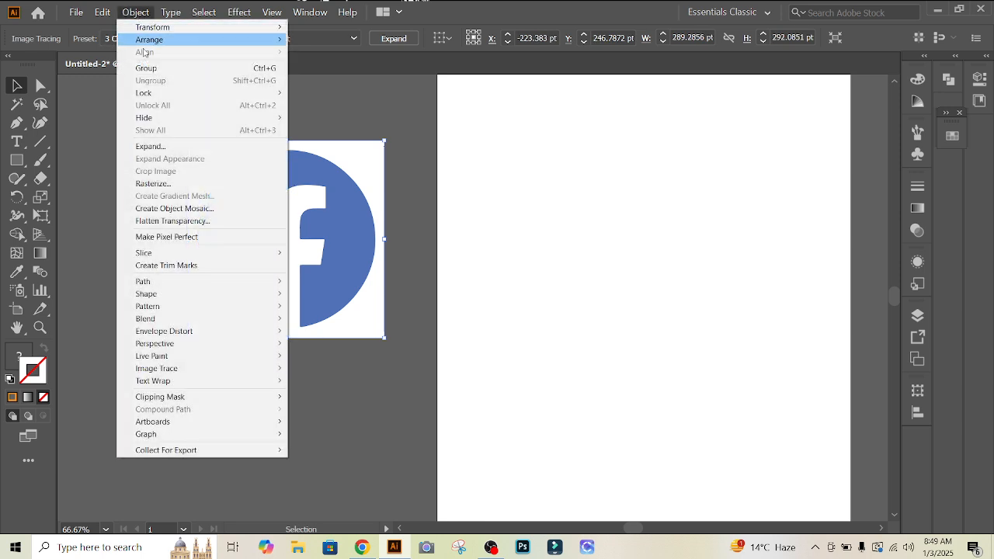
pyautogui.click(157, 155)
pyautogui.click(464, 362)
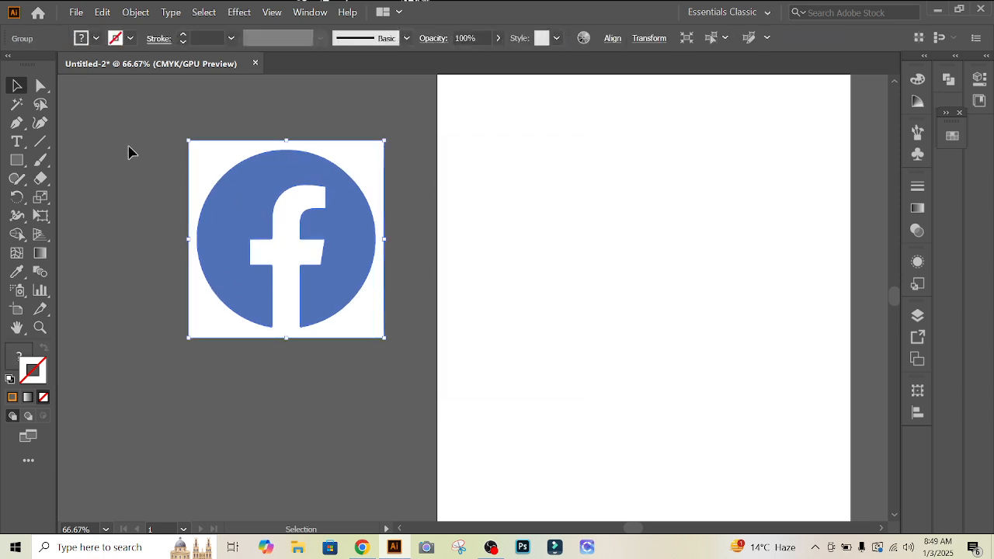
# - Select the blue circle shape of the expanded logo by its colour with the Magic Wand
pyautogui.click(129, 151)
pyautogui.click(17, 104)
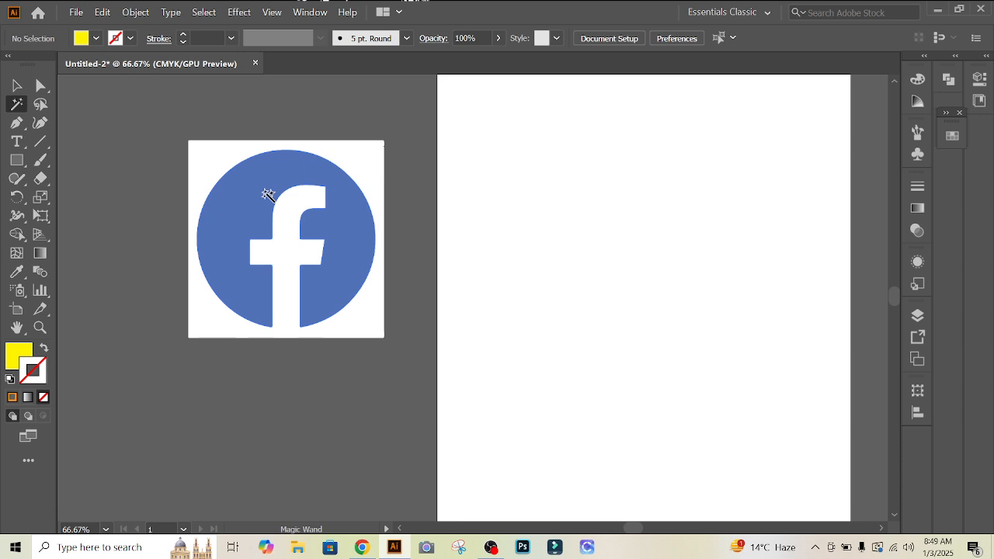
pyautogui.click(268, 194)
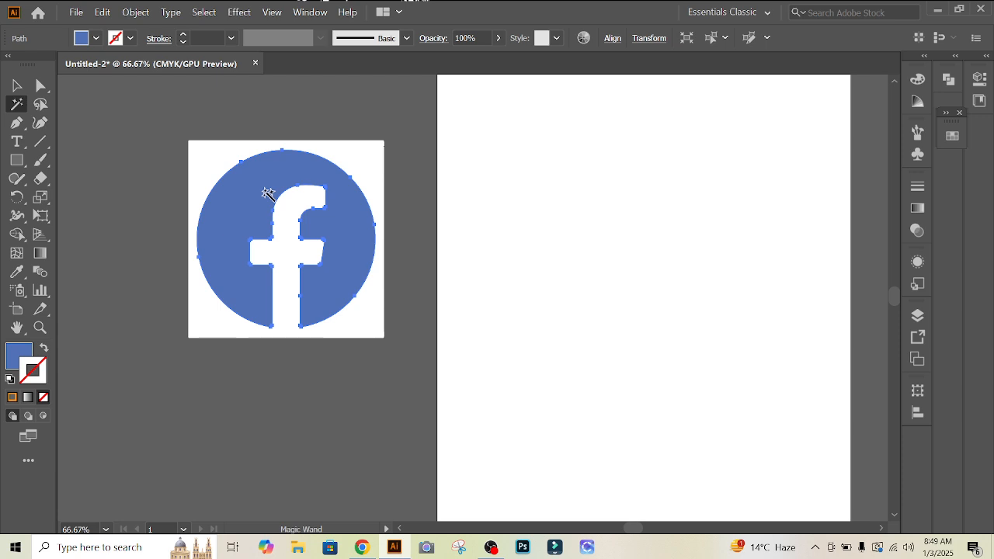
# - Delete the selected blue circle shape, move the remaining white logo pieces slightly lower, and deselect them
pyautogui.press('Delete')
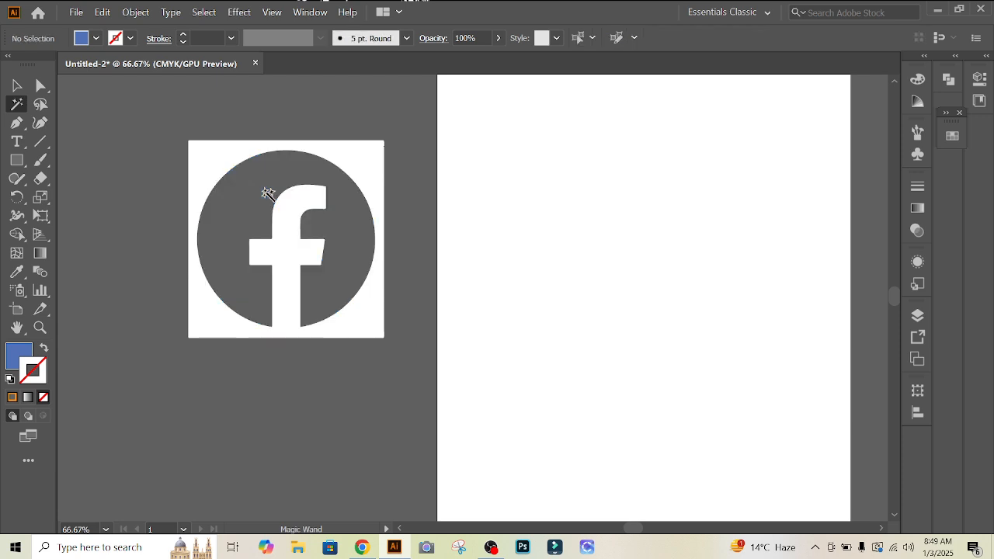
pyautogui.click(16, 85)
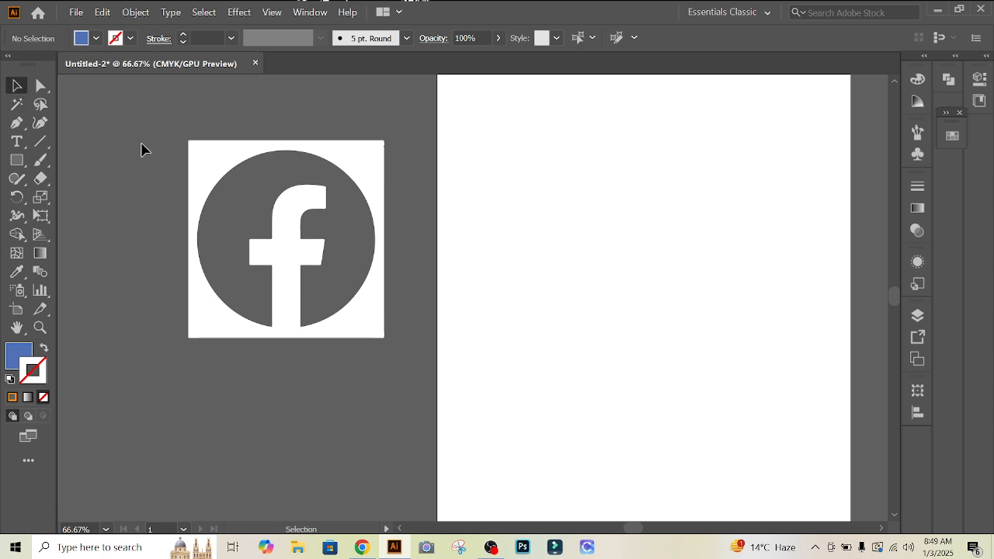
pyautogui.moveTo(256, 163); pyautogui.dragTo(378, 357)
pyautogui.click(73, 124)
# - Draw a white rectangle covering the whole logo and apply the red swatch to its stroke
pyautogui.click(16, 160)
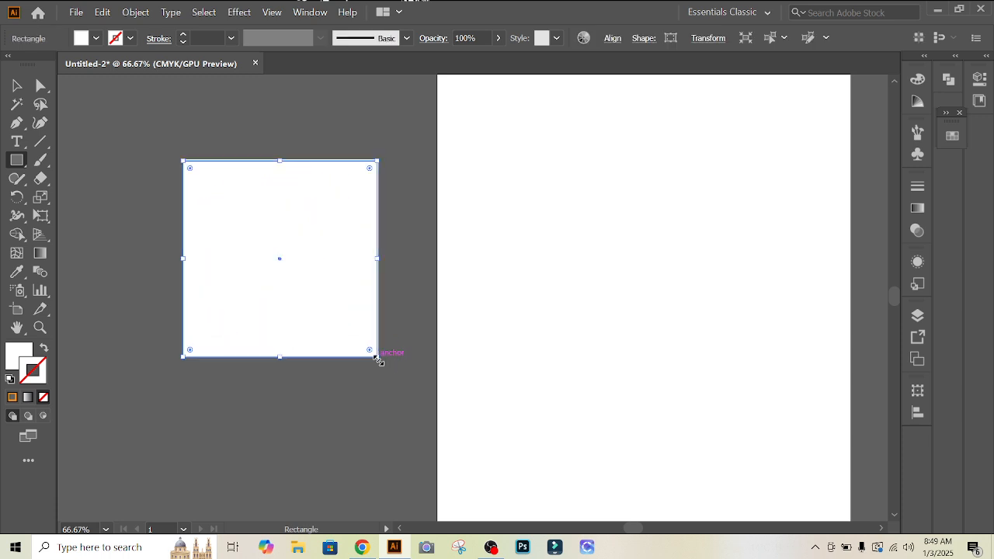
pyautogui.click(952, 135)
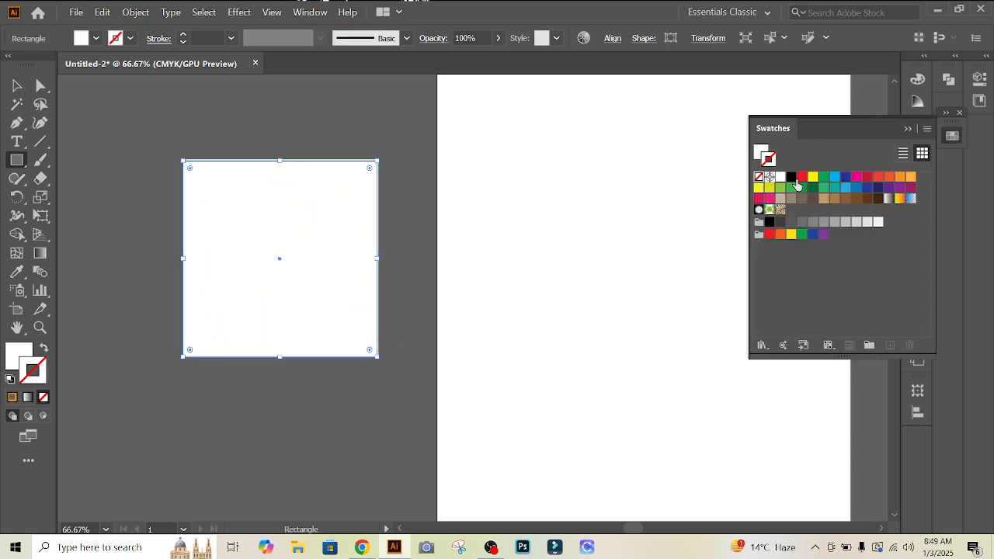
pyautogui.click(803, 178)
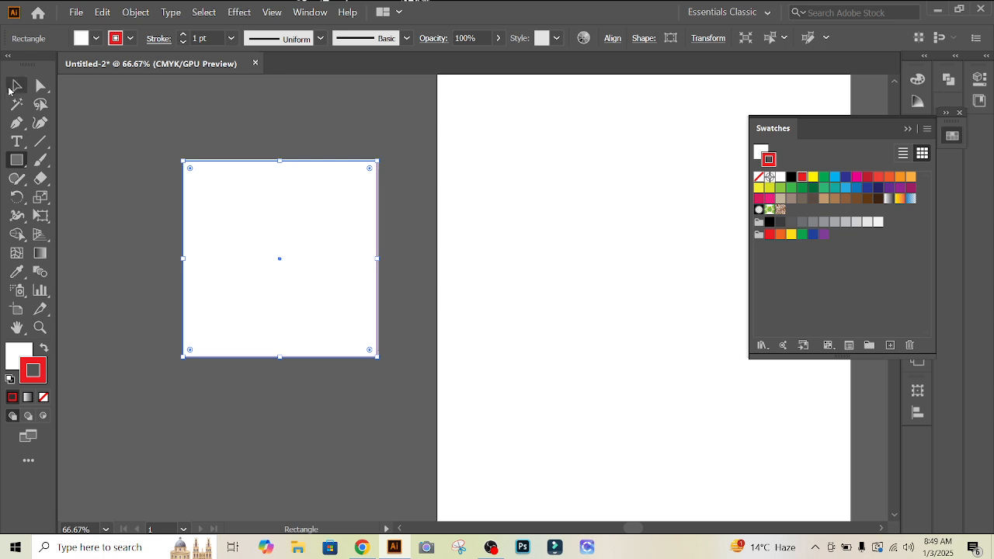
# - Send the rectangle behind the logo and swap its fill and stroke colours so its fill is red
pyautogui.click(16, 88)
pyautogui.rightClick(236, 117)
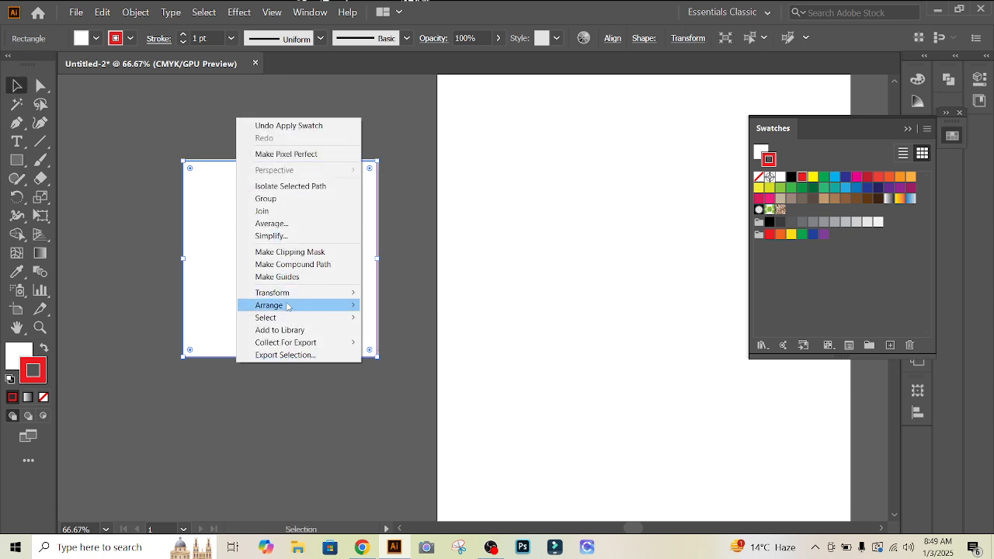
pyautogui.moveTo(289, 305)
pyautogui.click(416, 343)
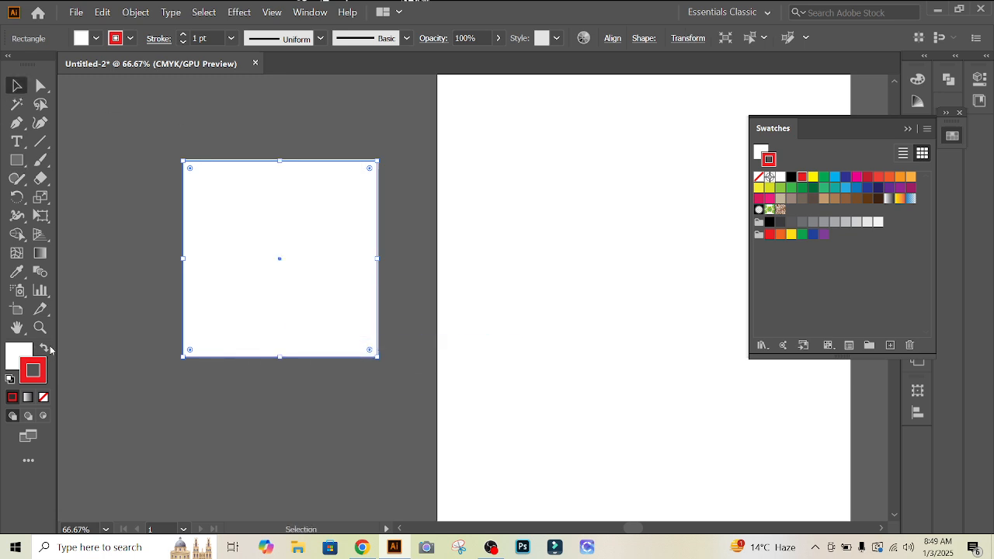
pyautogui.click(45, 347)
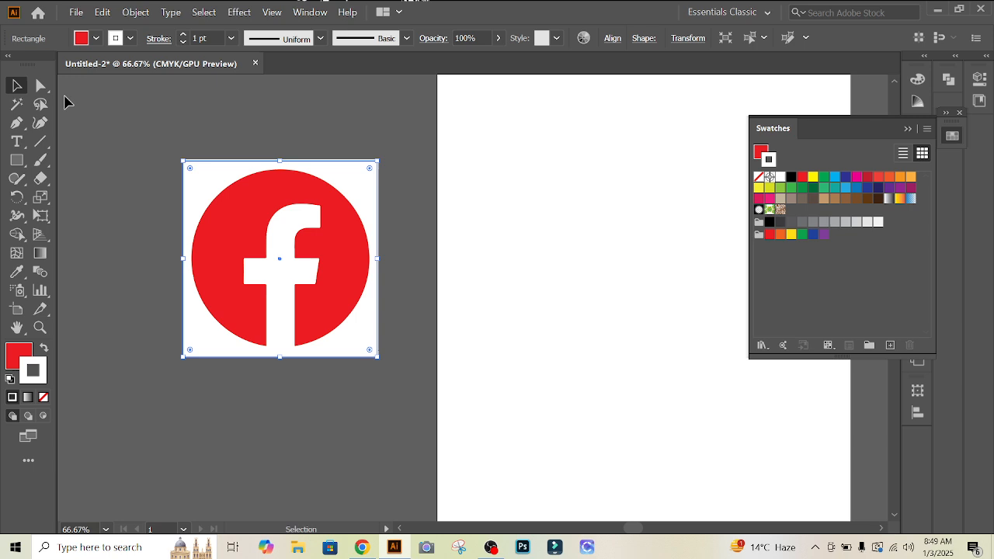
pyautogui.click(115, 120)
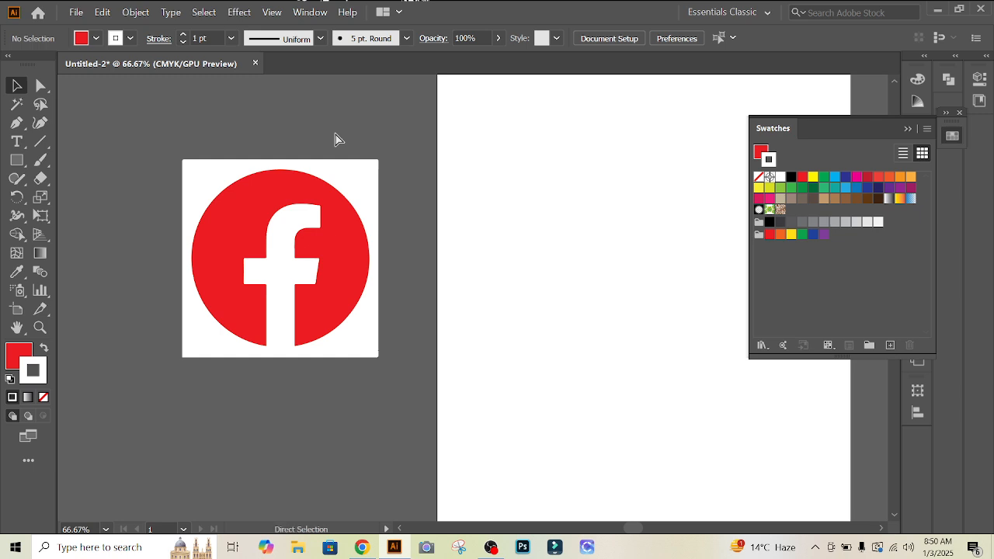
# - Undo the rectangle edits, the moves of the white pieces and the deletion of the blue circle
pyautogui.hotkey('ctrl', 'z')
pyautogui.hotkey('ctrl', 'z')
pyautogui.hotkey('ctrl', 'z')
pyautogui.hotkey('ctrl', 'z')
pyautogui.hotkey('ctrl', 'z')
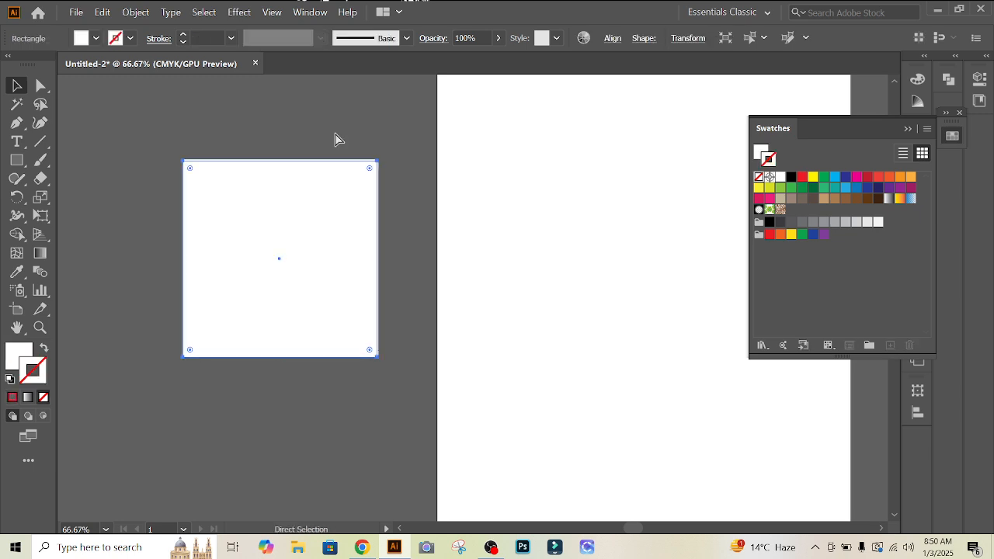
pyautogui.hotkey('ctrl', 'z')
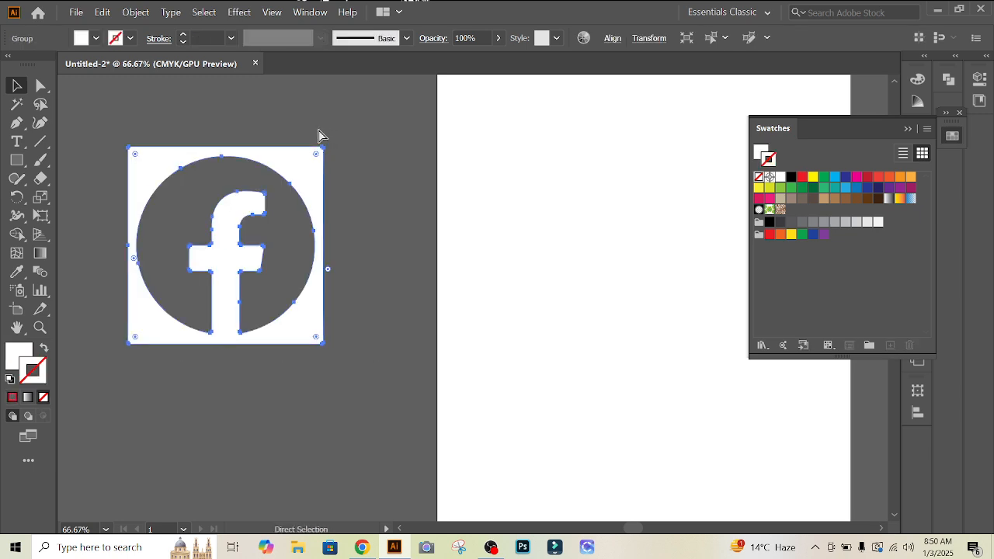
pyautogui.hotkey('ctrl', 'z')
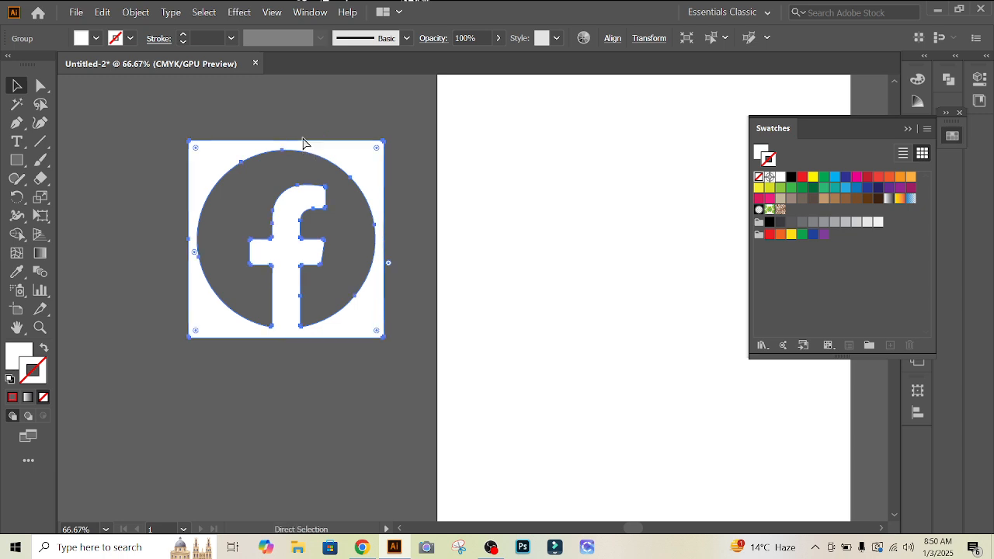
pyautogui.hotkey('ctrl', 'z')
pyautogui.click(271, 117)
pyautogui.click(225, 152)
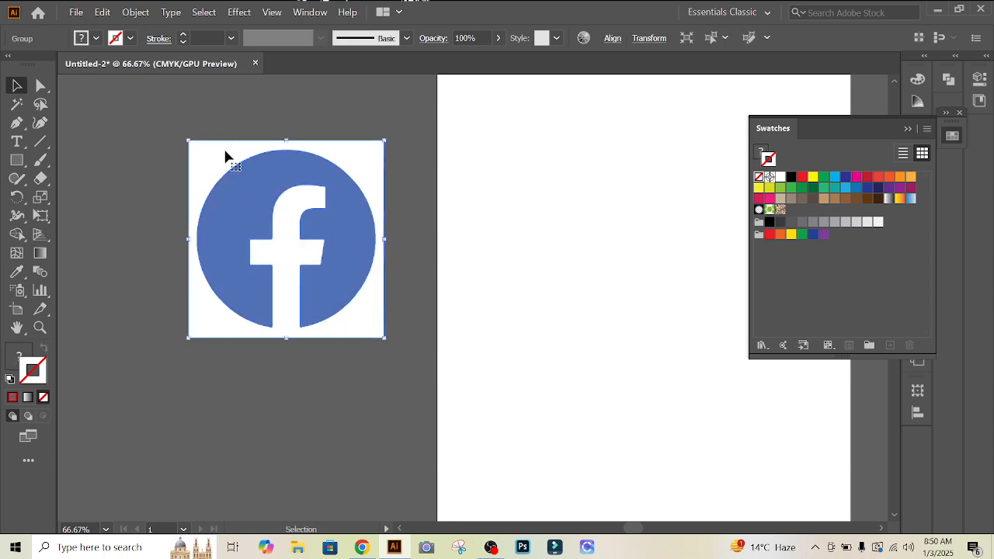
pyautogui.click(135, 12)
pyautogui.click(155, 147)
pyautogui.click(160, 147)
pyautogui.click(247, 153)
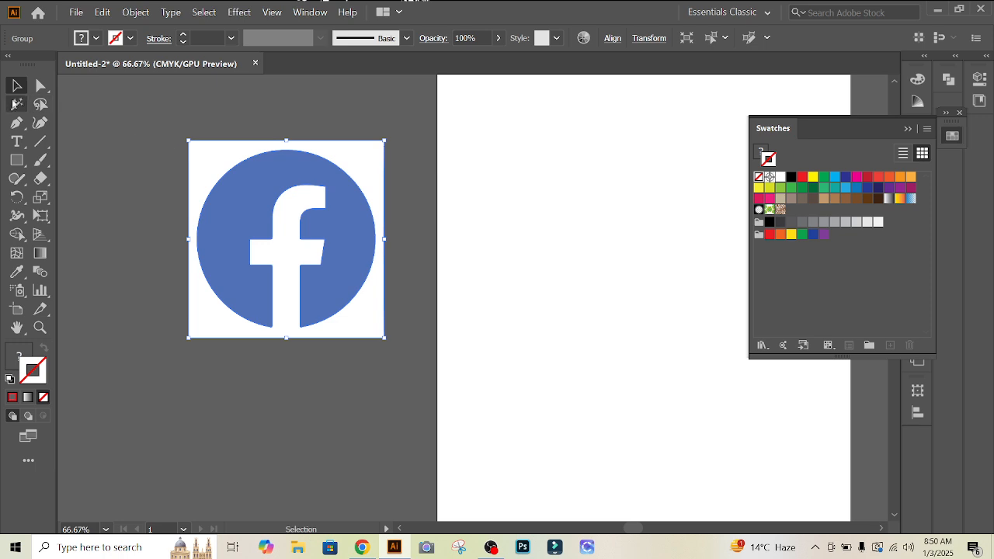
# - Delete the logo's white areas by colour with the Magic Wand and move the remaining blue shape
pyautogui.click(14, 104)
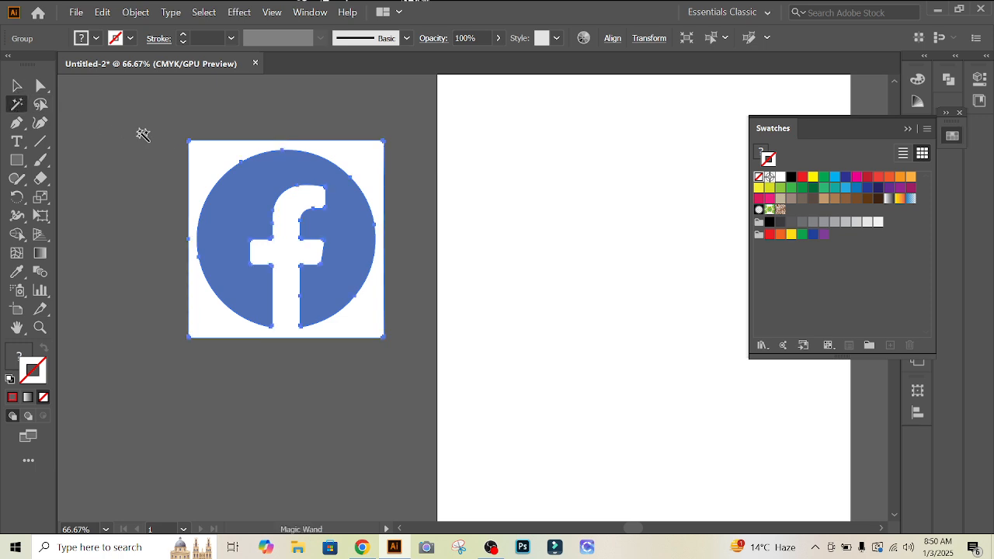
pyautogui.click(196, 155)
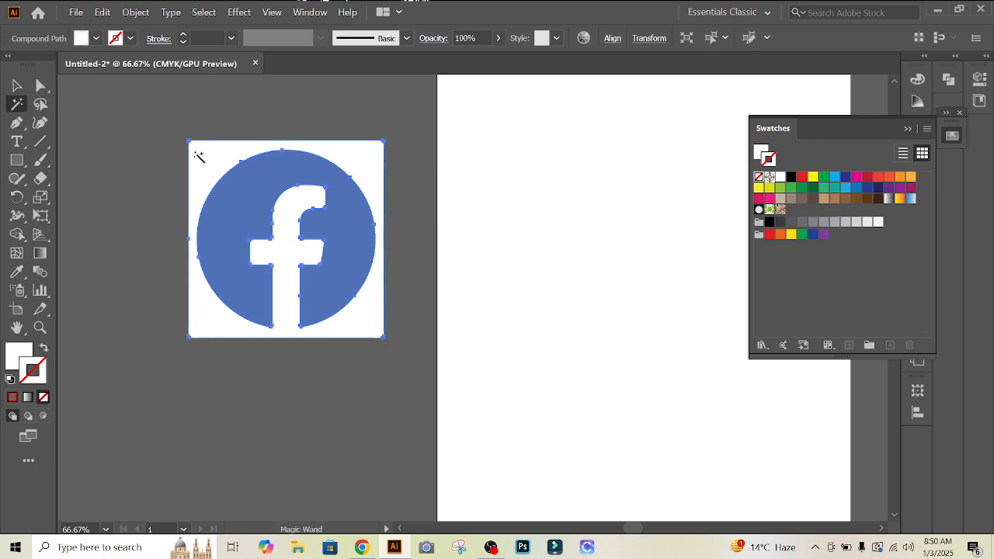
pyautogui.press('Delete')
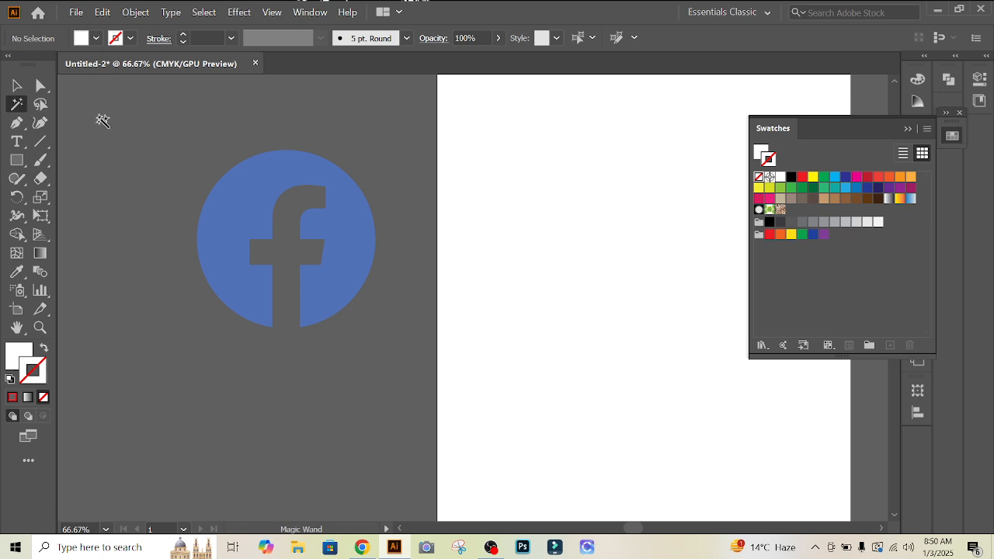
pyautogui.click(16, 86)
pyautogui.moveTo(256, 191); pyautogui.dragTo(294, 161)
pyautogui.click(379, 151)
pyautogui.click(376, 136)
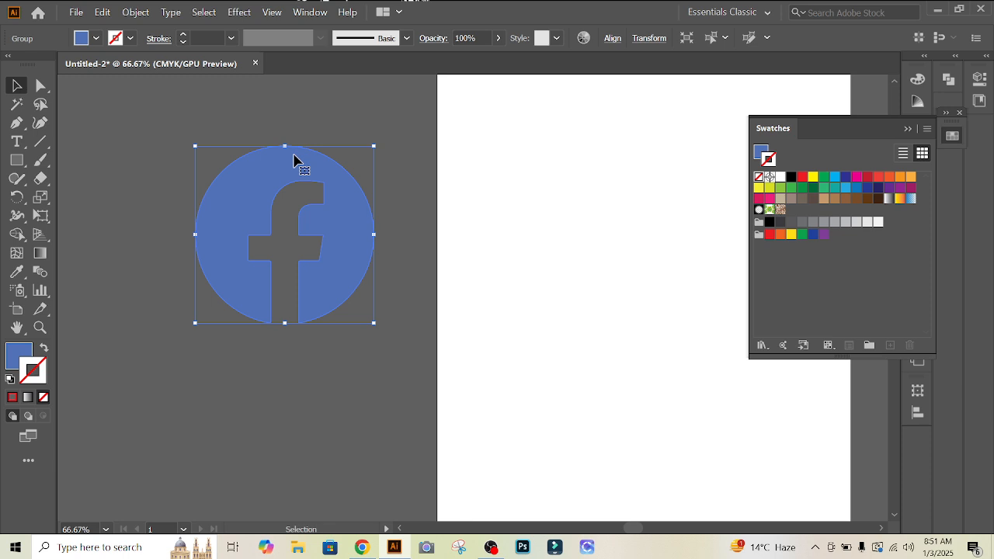
# - Undo the moves of the blue shape and the deletion of the white areas
pyautogui.hotkey('ctrl', 'z')
pyautogui.hotkey('ctrl', 'z')
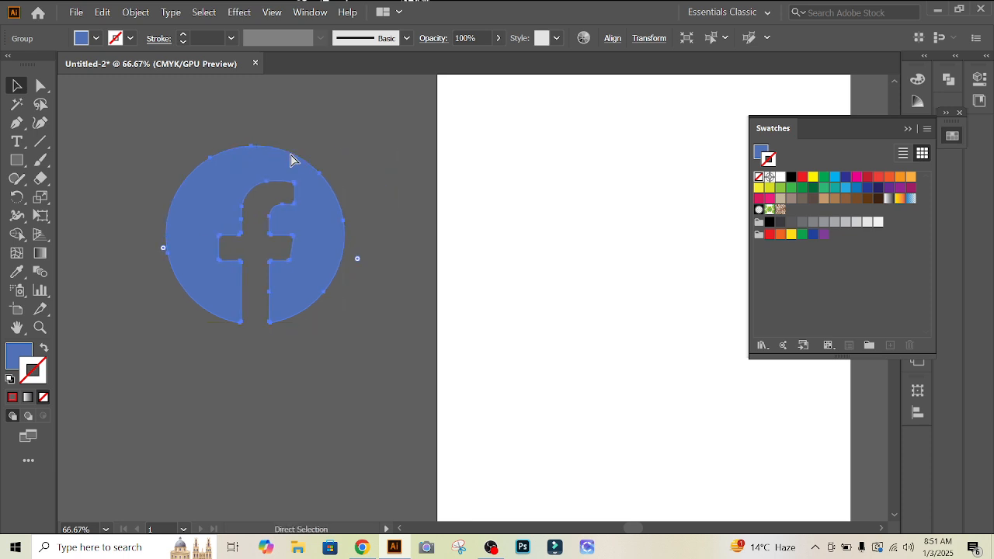
pyautogui.hotkey('ctrl', 'z')
pyautogui.hotkey('ctrl', 'z')
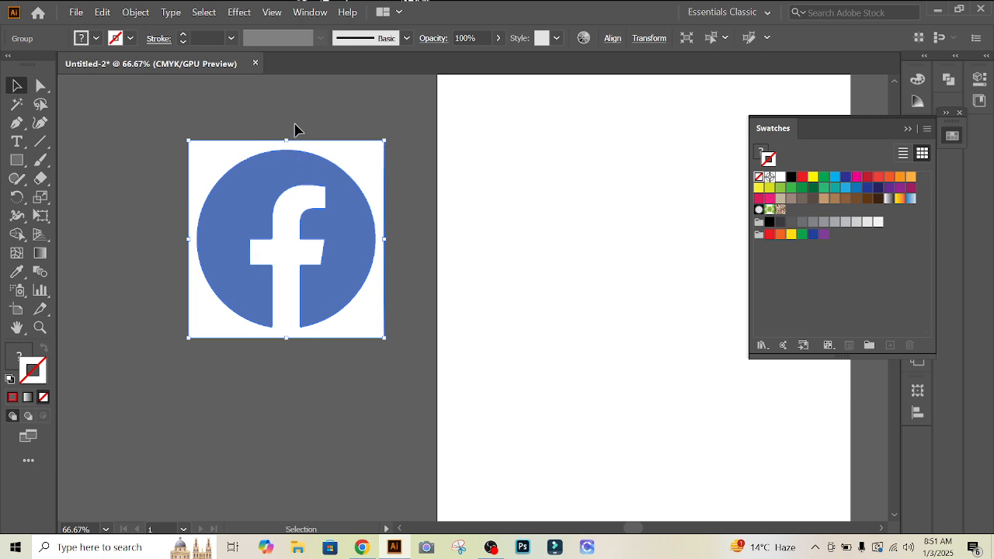
# - Reposition the whole logo slightly lower and closer to the artboard, and deselect it
pyautogui.click(294, 125)
pyautogui.moveTo(284, 183)
pyautogui.mouseDown()
pyautogui.moveTo(295, 208)
pyautogui.moveTo(313, 198)
pyautogui.moveTo(296, 188)
pyautogui.mouseUp()
pyautogui.click(250, 123)
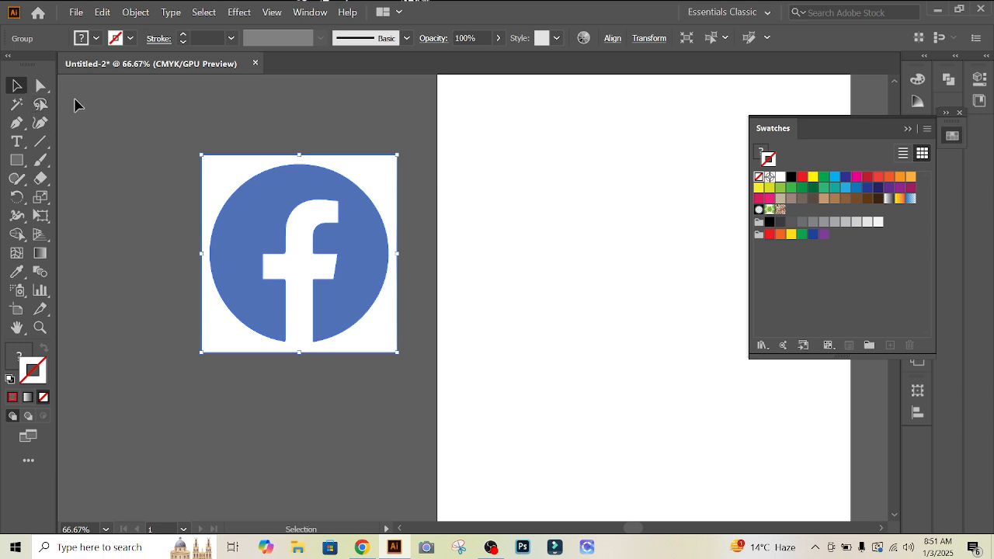
pyautogui.click(208, 147)
# - Inspect the whole logo's anchor points with Direct Selection and deselect the logo
pyautogui.click(38, 106)
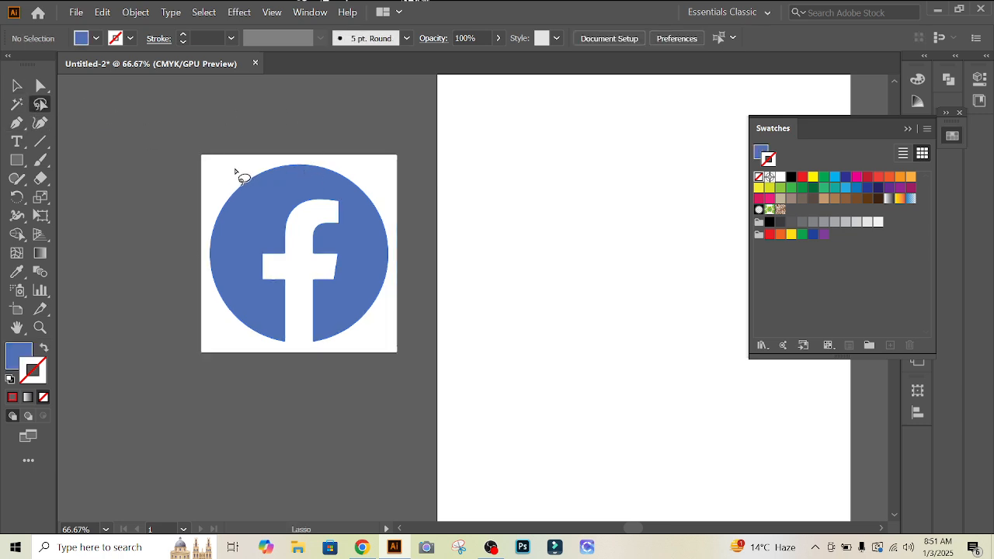
pyautogui.click(17, 85)
pyautogui.click(249, 164)
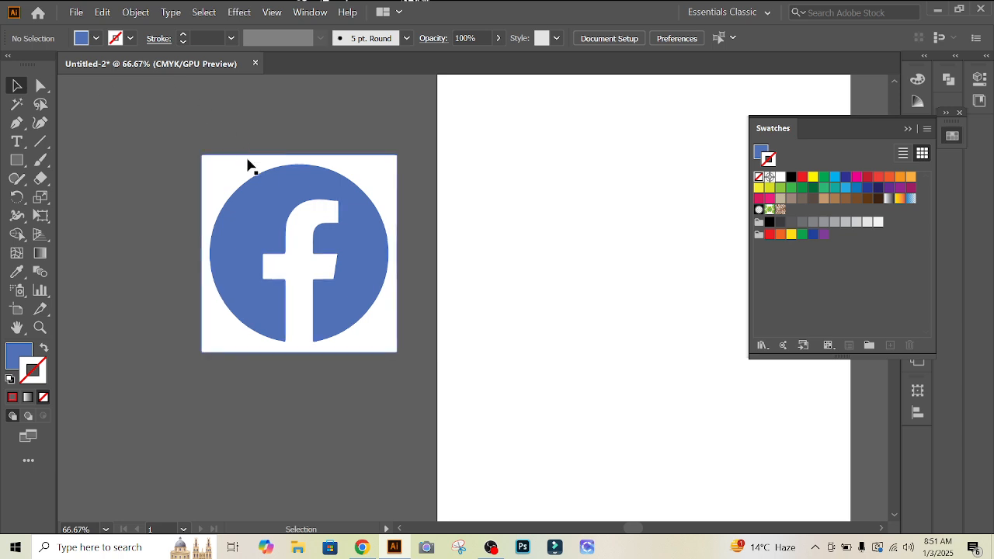
pyautogui.press('a')
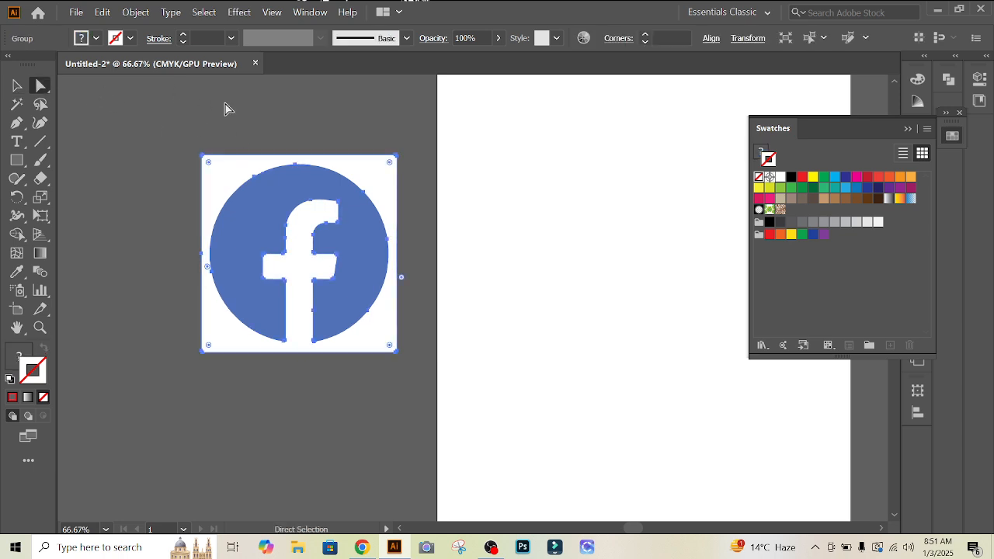
pyautogui.click(15, 87)
pyautogui.click(165, 117)
# - Lasso the blue circle with its letter and apply the red swatch to the stroke
pyautogui.click(42, 108)
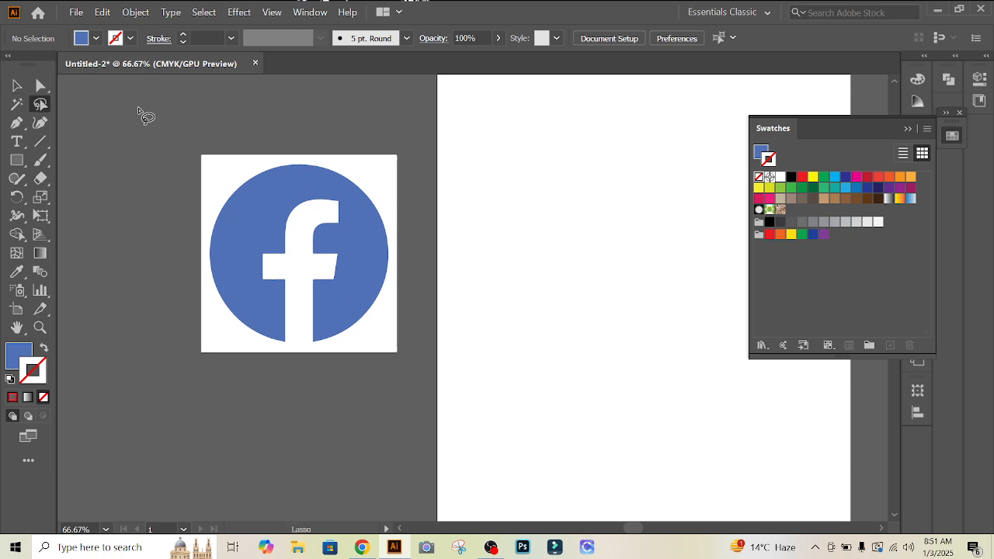
pyautogui.moveTo(229, 172)
pyautogui.mouseDown()
pyautogui.moveTo(346, 166)
pyautogui.moveTo(391, 208)
pyautogui.moveTo(388, 312)
pyautogui.moveTo(344, 344)
pyautogui.moveTo(303, 350)
pyautogui.moveTo(238, 337)
pyautogui.moveTo(212, 306)
pyautogui.moveTo(207, 275)
pyautogui.moveTo(213, 209)
pyautogui.moveTo(231, 173)
pyautogui.mouseUp()
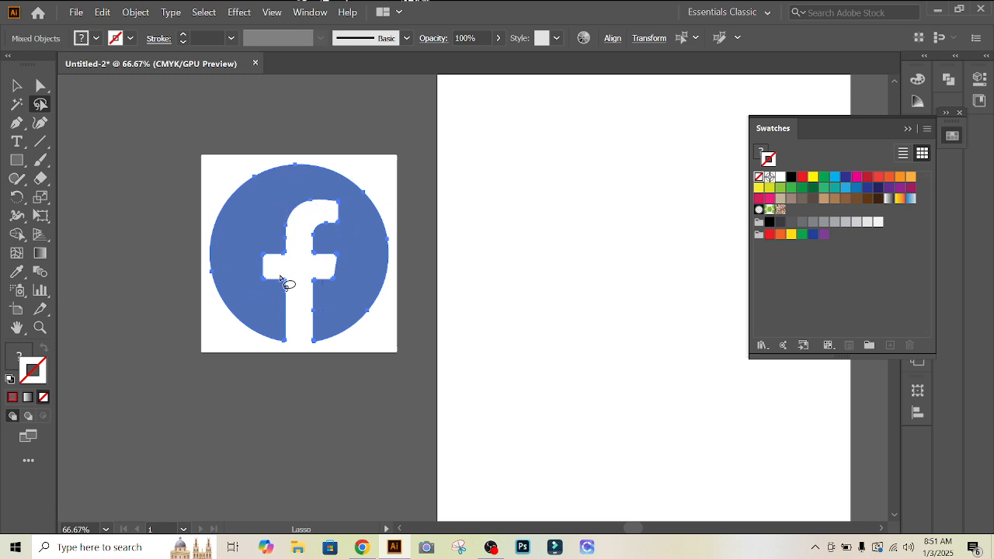
pyautogui.click(803, 177)
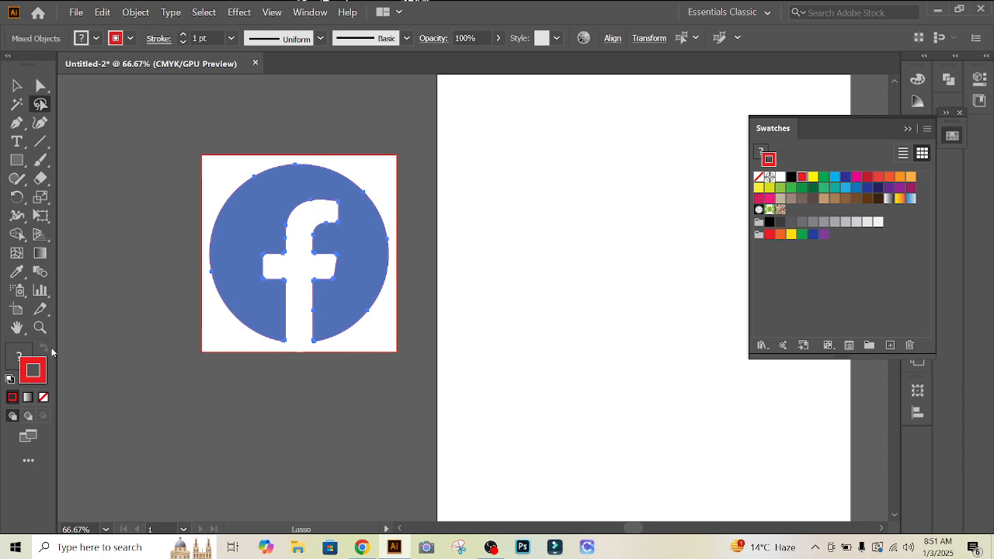
# - Try moving the lassoed circle and letter off their white background, undo the move, and deselect everything
pyautogui.click(16, 86)
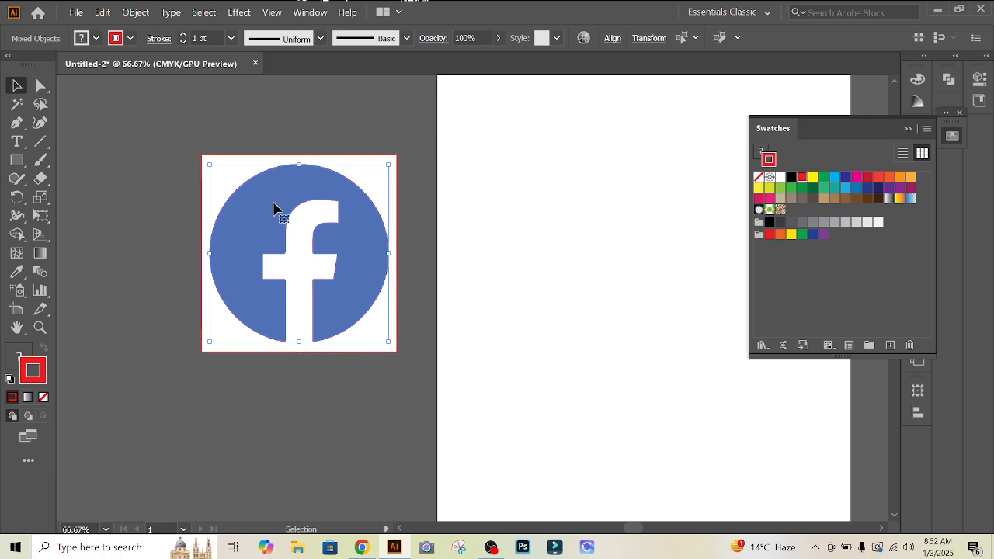
pyautogui.moveTo(262, 214); pyautogui.dragTo(292, 220)
pyautogui.hotkey('ctrl', 'z')
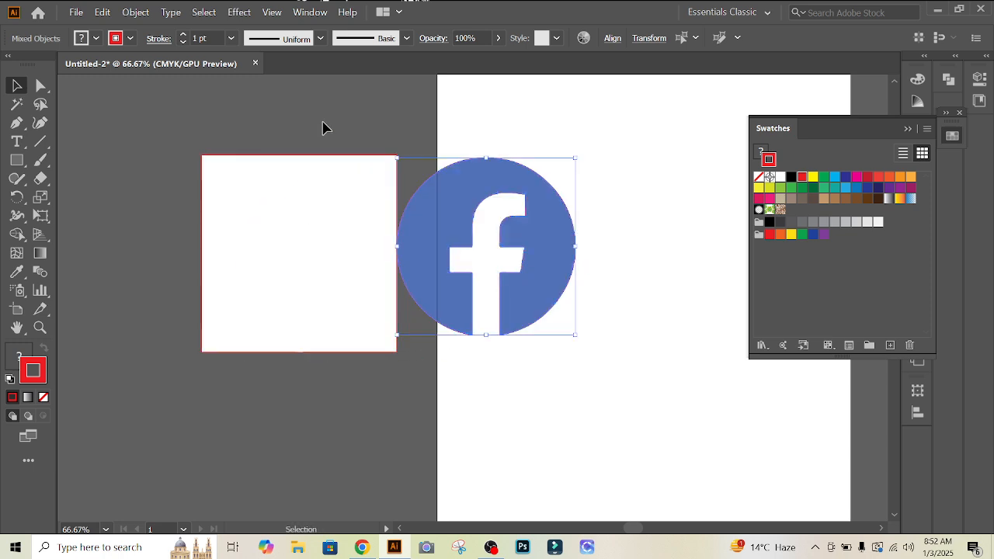
pyautogui.hotkey('ctrl', 'z')
pyautogui.click(322, 131)
# - Ungroup the Facebook logo and deselect its parts
pyautogui.click(326, 271)
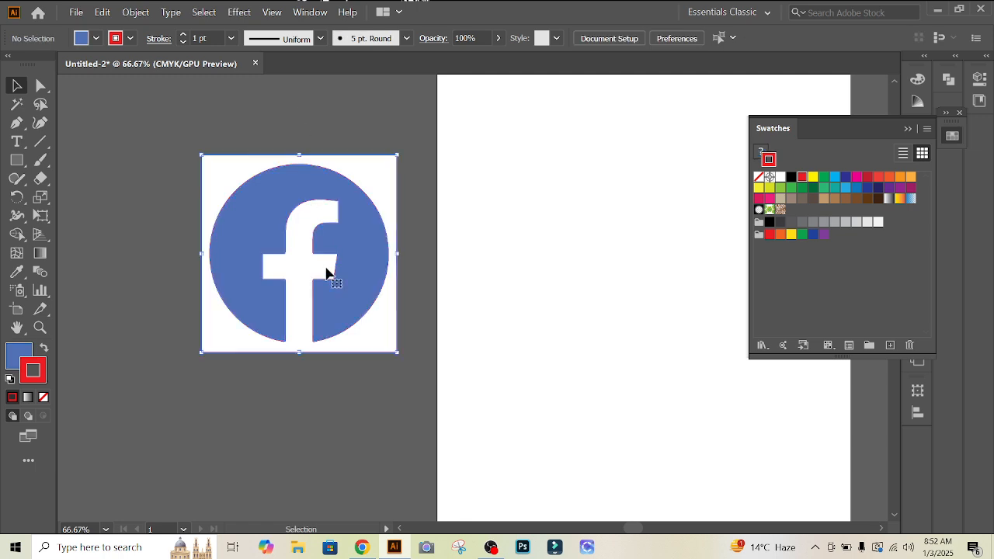
pyautogui.rightClick(329, 272)
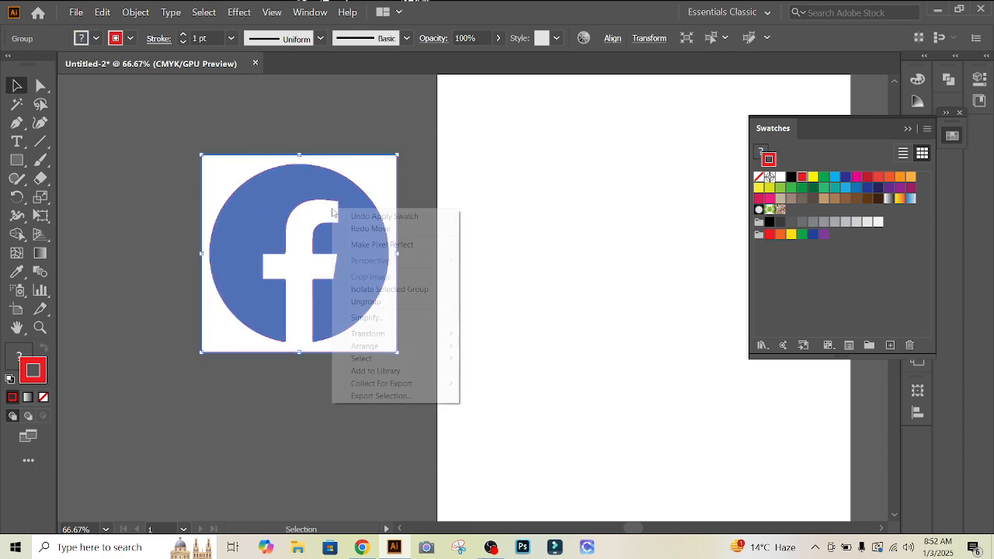
pyautogui.click(368, 304)
pyautogui.click(618, 143)
pyautogui.click(352, 177)
pyautogui.rightClick(351, 177)
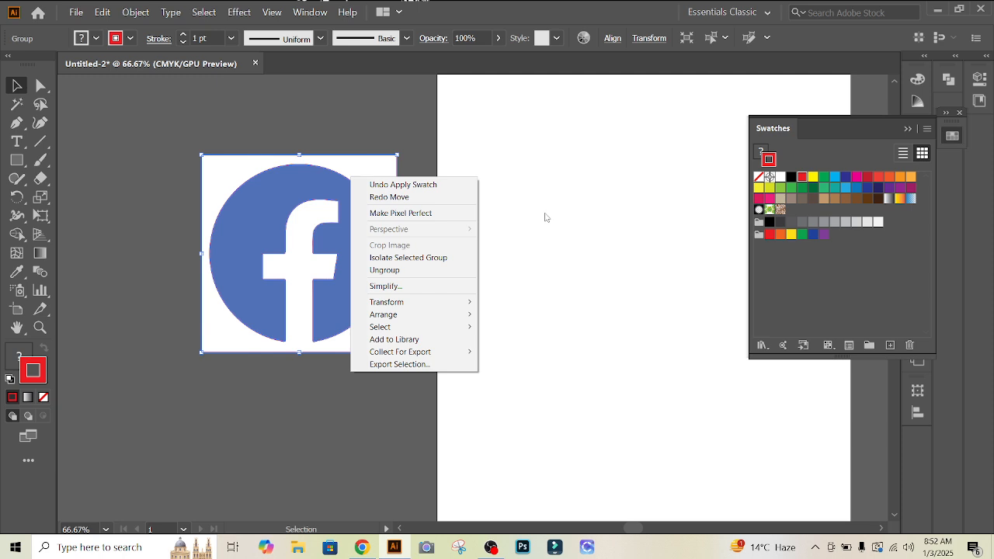
pyautogui.click(388, 270)
pyautogui.click(512, 226)
# - Reposition the whole logo slightly lower and farther from the artboard, and reselect it
pyautogui.moveTo(368, 215)
pyautogui.mouseDown()
pyautogui.moveTo(505, 186)
pyautogui.moveTo(376, 224)
pyautogui.mouseUp()
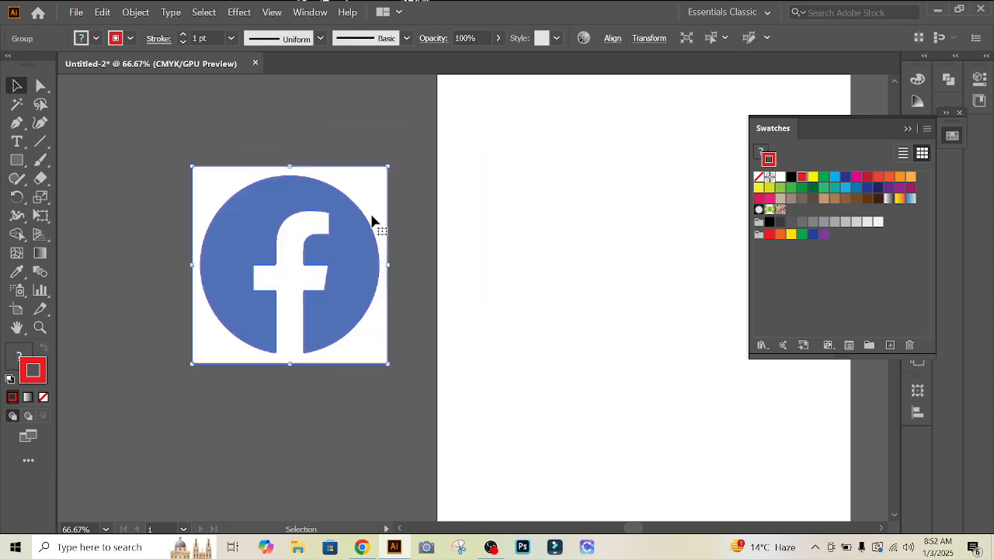
pyautogui.click(363, 122)
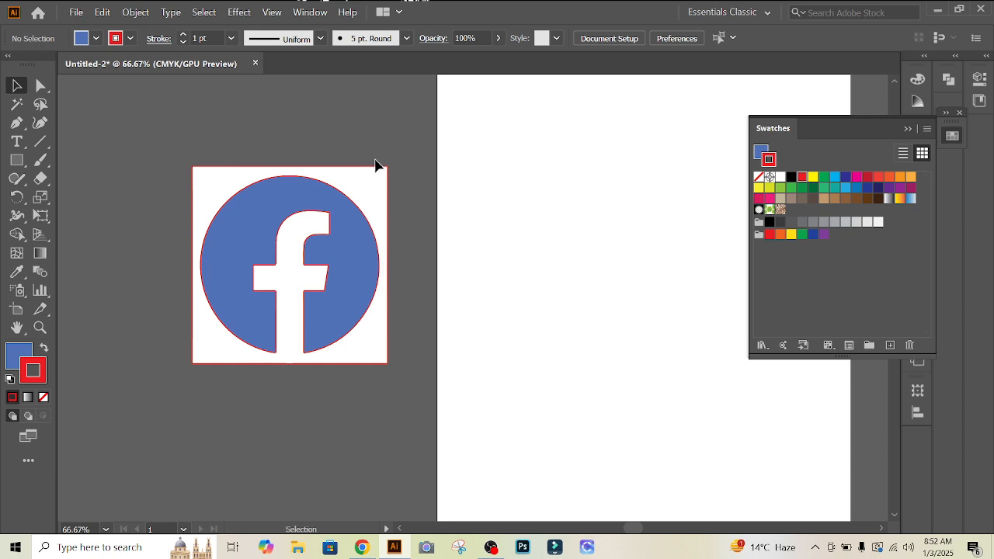
pyautogui.click(275, 198)
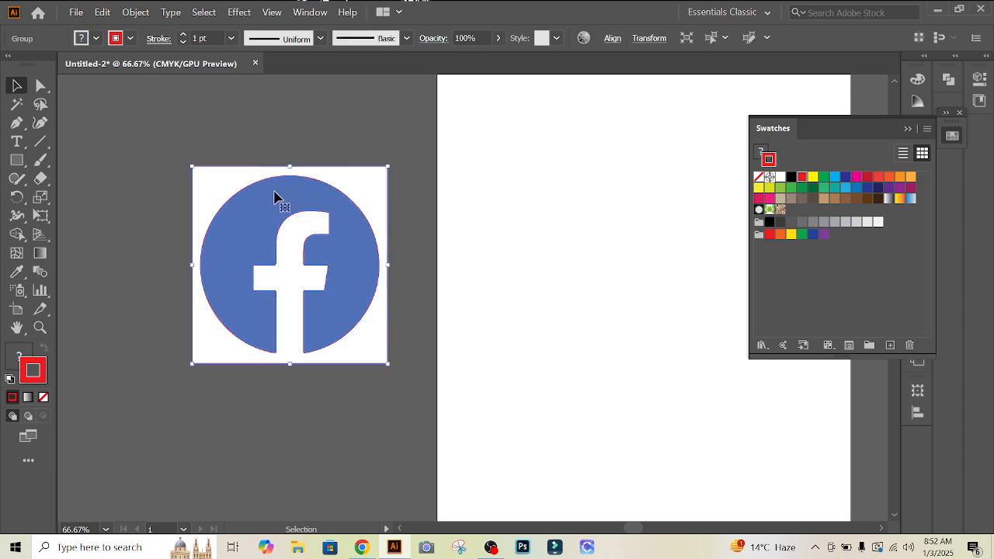
pyautogui.rightClick(275, 196)
pyautogui.click(313, 130)
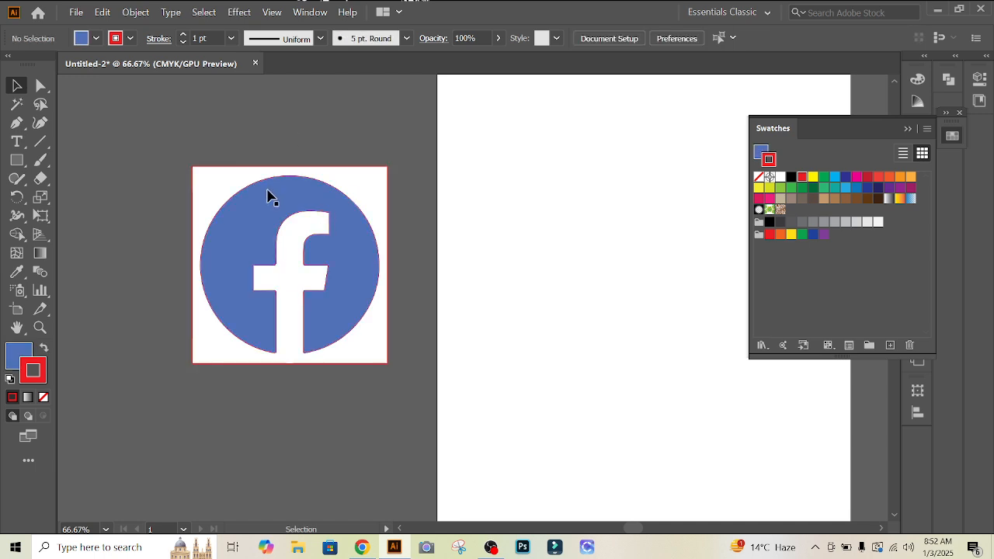
pyautogui.click(268, 196)
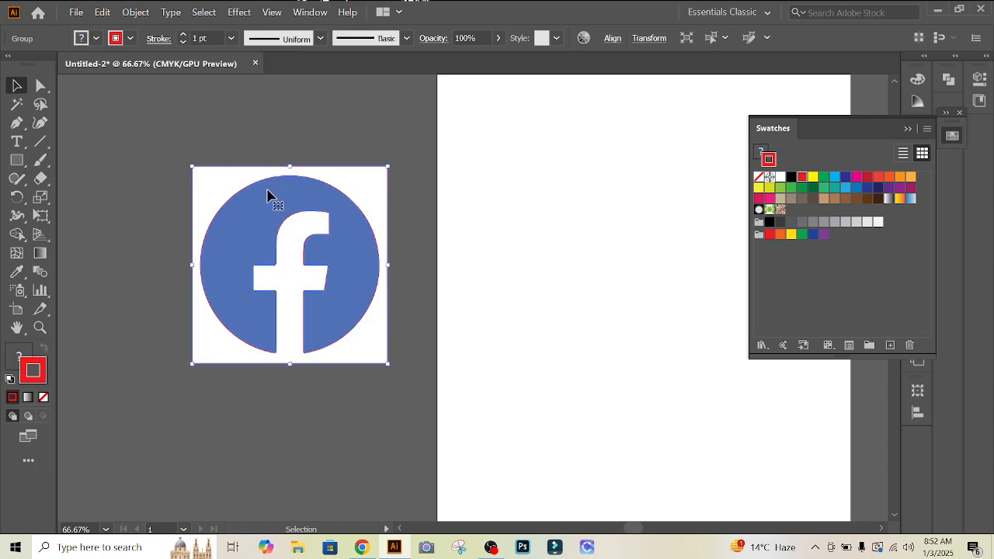
pyautogui.click(158, 146)
pyautogui.click(240, 228)
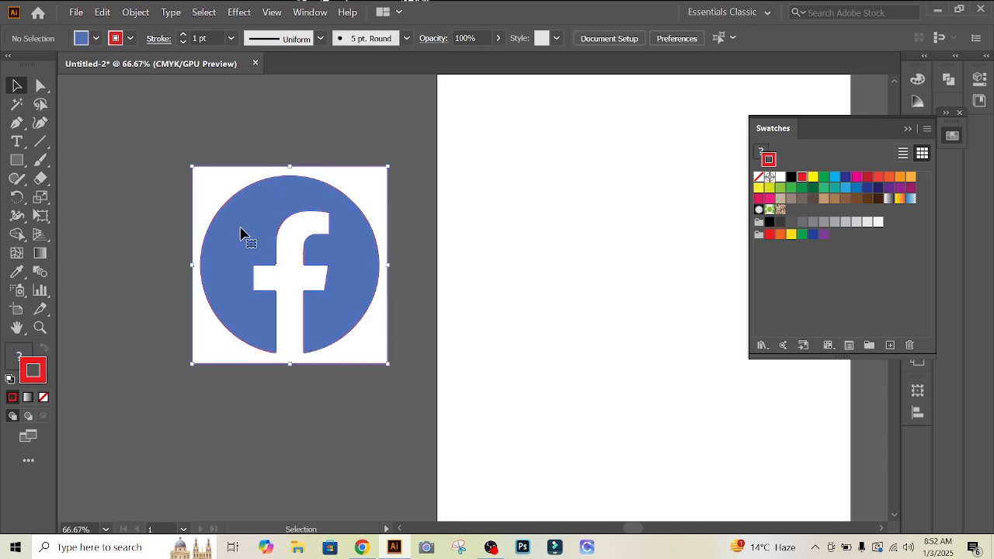
pyautogui.click(157, 194)
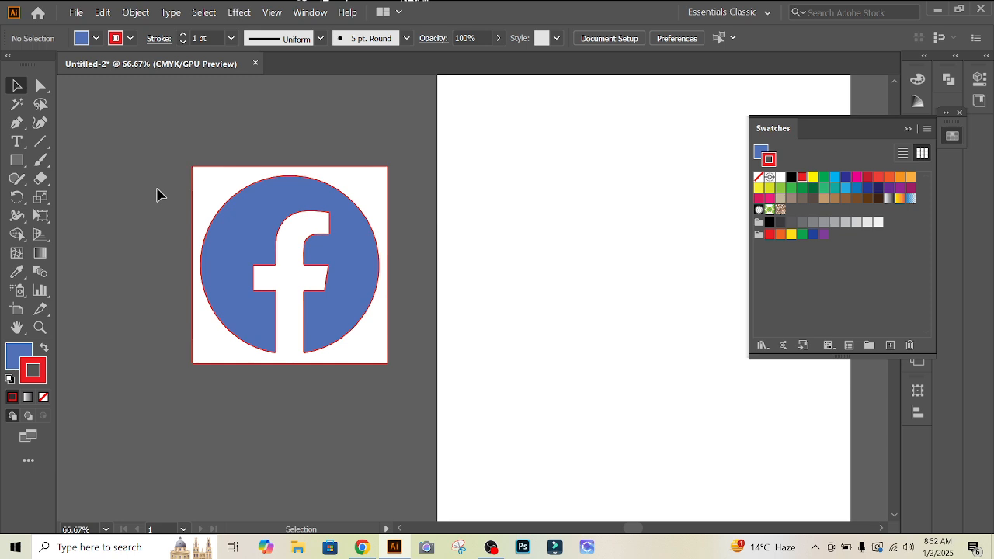
# - Lasso the logo's blue circle with its letter and try to pull the lassoed parts toward the artboard
pyautogui.click(40, 104)
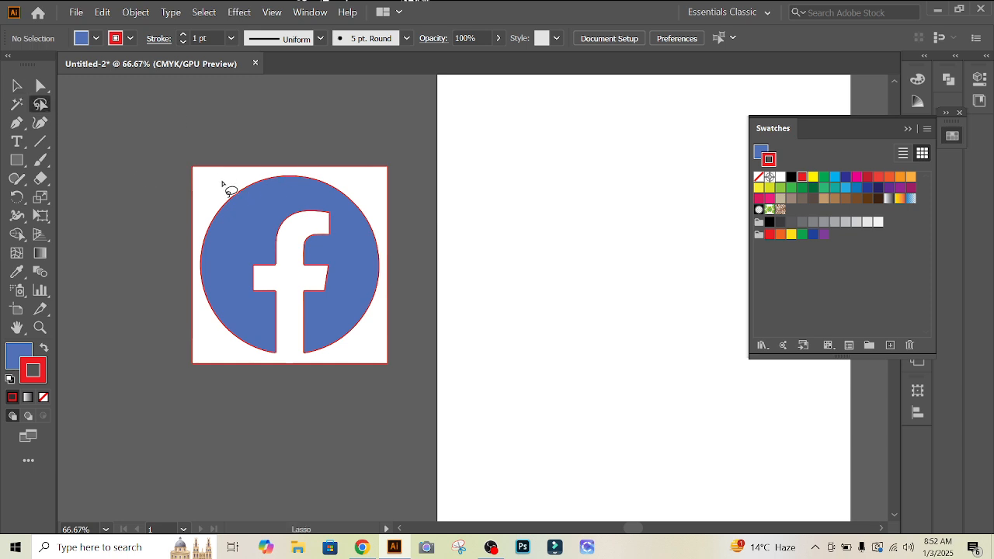
pyautogui.moveTo(222, 182)
pyautogui.mouseDown()
pyautogui.moveTo(341, 178)
pyautogui.moveTo(367, 208)
pyautogui.moveTo(379, 277)
pyautogui.moveTo(375, 314)
pyautogui.moveTo(354, 342)
pyautogui.moveTo(281, 359)
pyautogui.moveTo(233, 351)
pyautogui.moveTo(210, 329)
pyautogui.moveTo(197, 269)
pyautogui.moveTo(225, 182)
pyautogui.mouseUp()
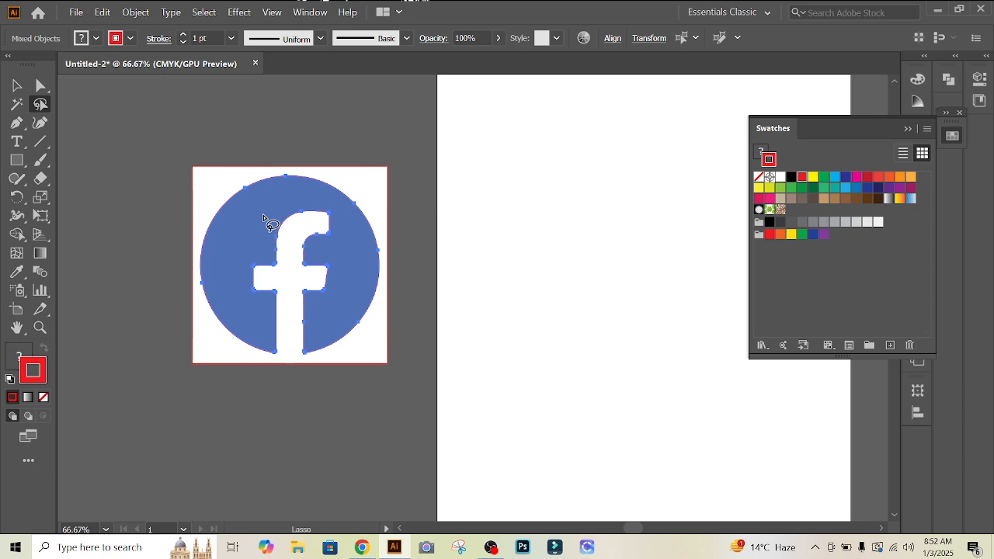
pyautogui.moveTo(263, 215); pyautogui.dragTo(445, 211)
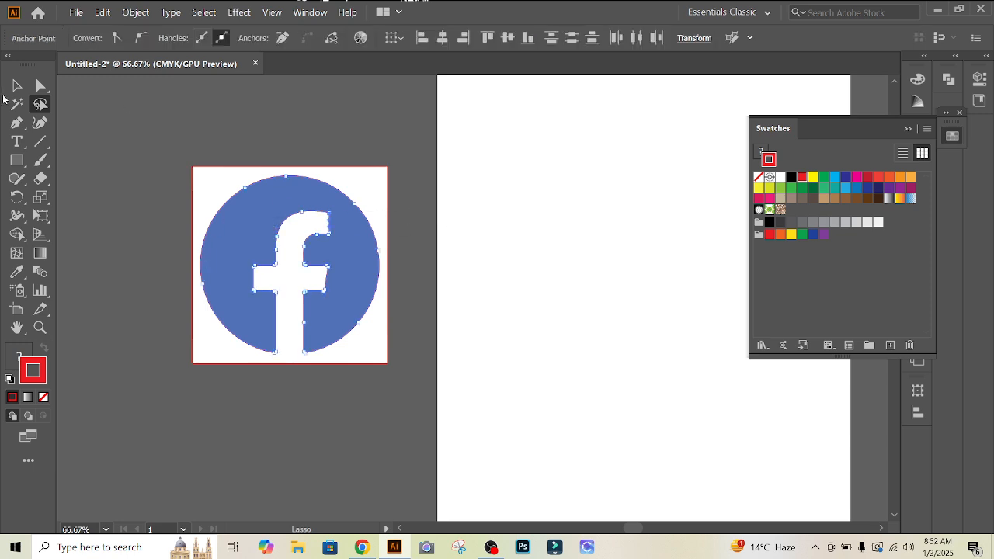
# - Move the whole Facebook logo slightly higher and closer to the artboard with the Selection tool, and deselect it
pyautogui.click(17, 86)
pyautogui.moveTo(255, 256); pyautogui.dragTo(309, 246)
pyautogui.moveTo(450, 190); pyautogui.dragTo(254, 231)
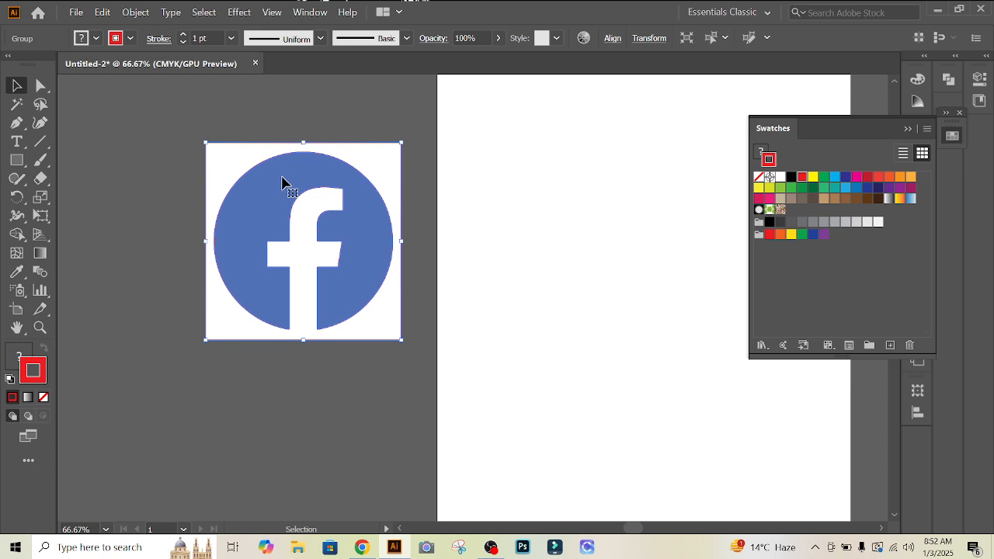
pyautogui.click(100, 121)
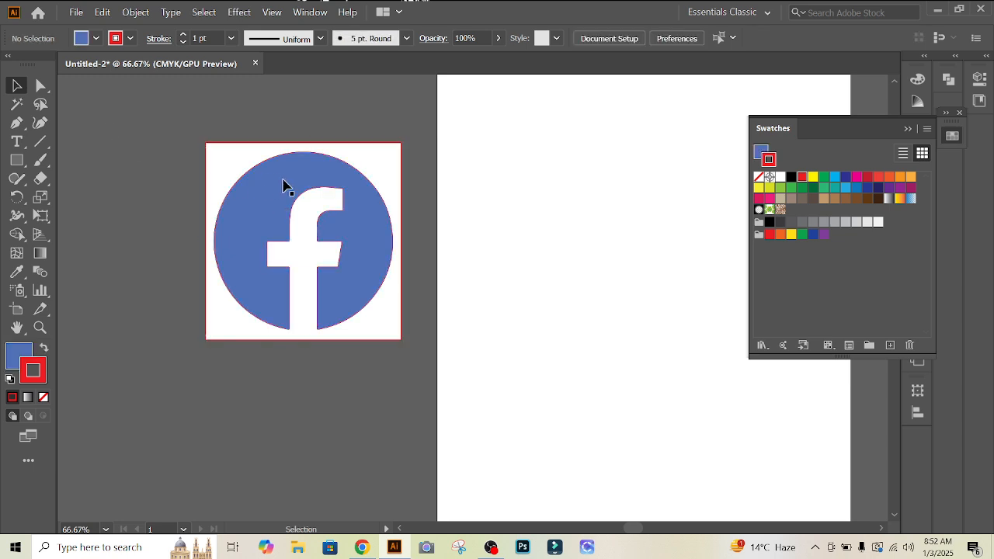